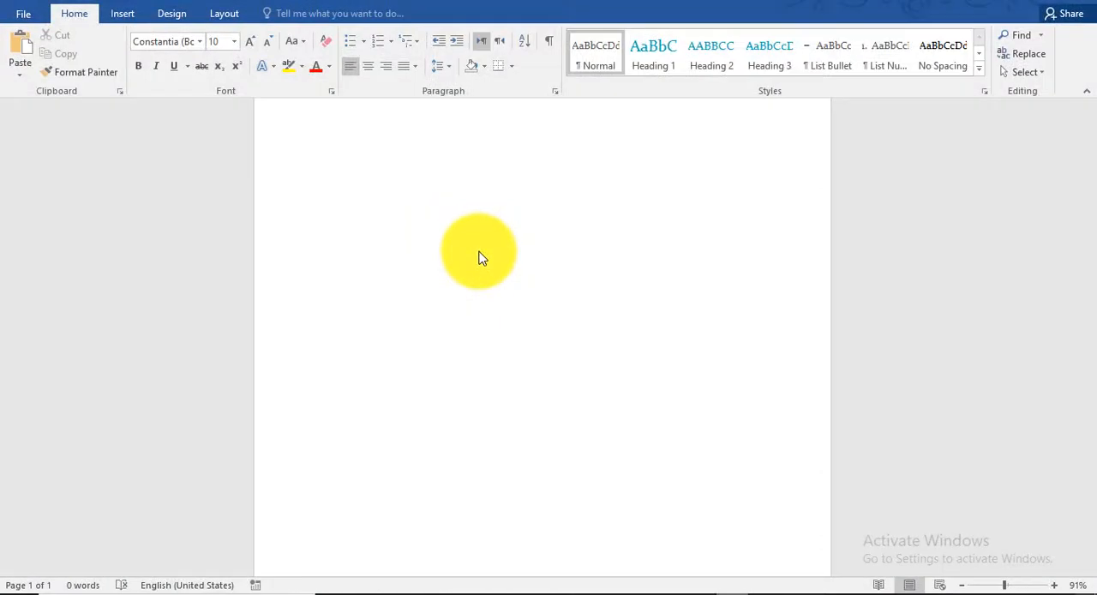
Step: Display the Selection pane and set the whole document's paper to a custom size of 10 by 10 inches
key("alt+F10")
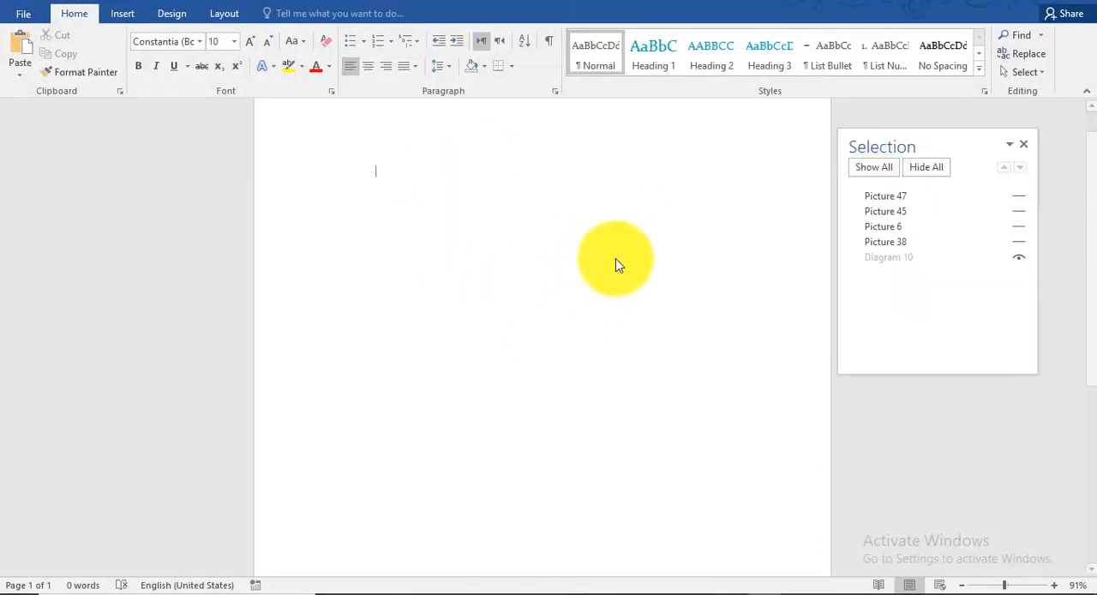
left_click(671, 289)
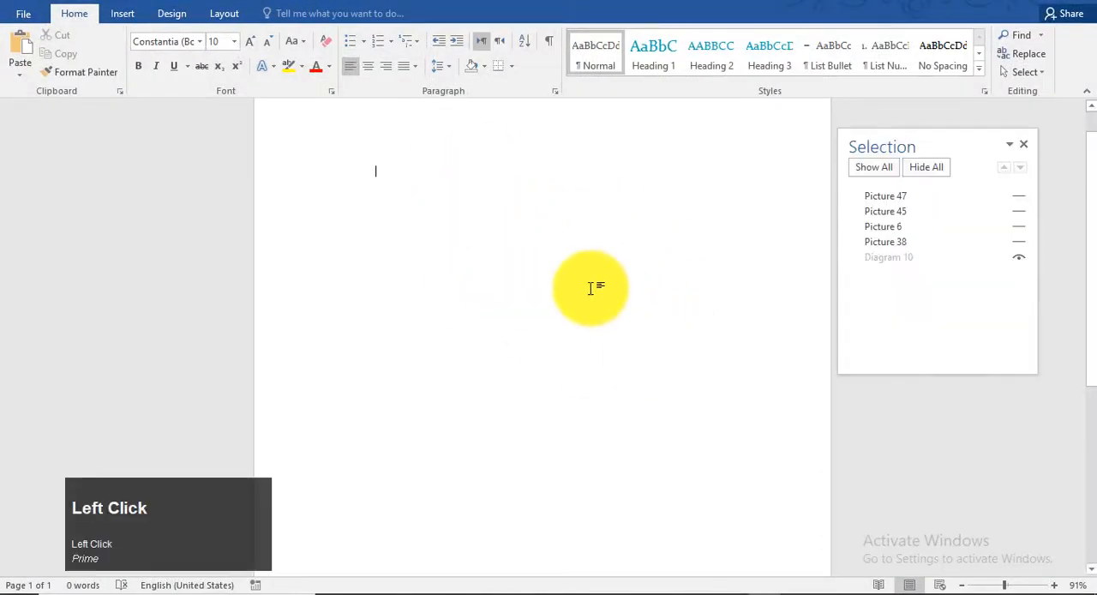
left_click(221, 15)
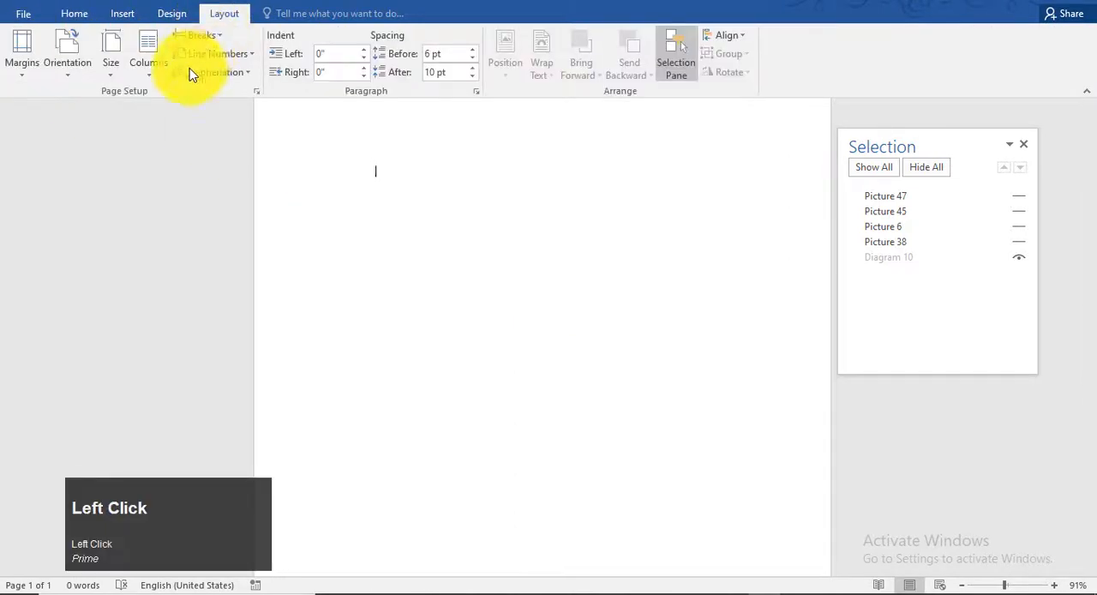
left_click(111, 64)
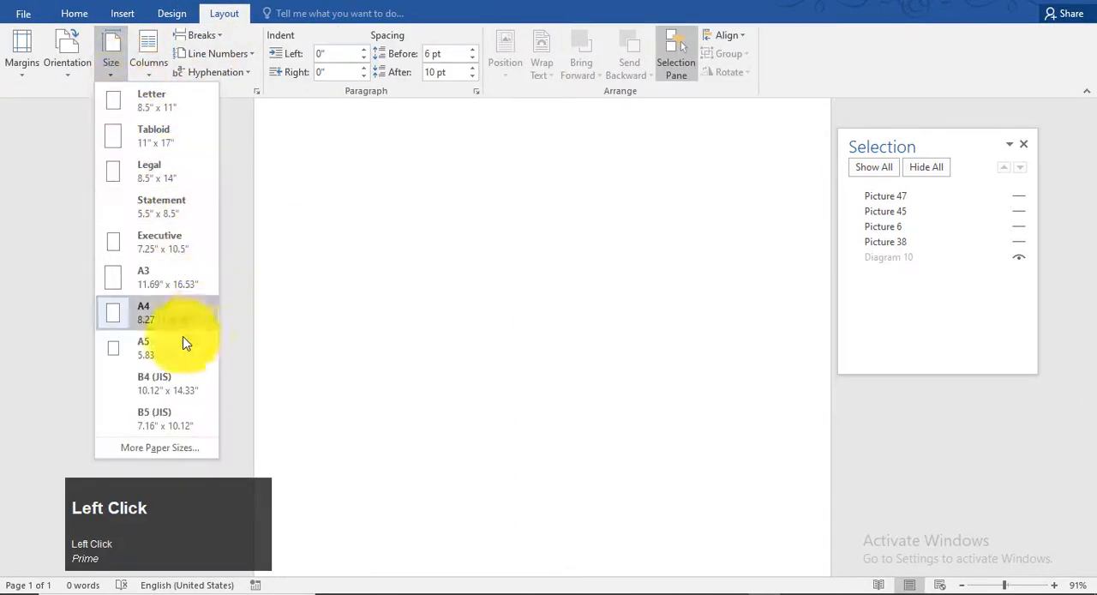
left_click(190, 447)
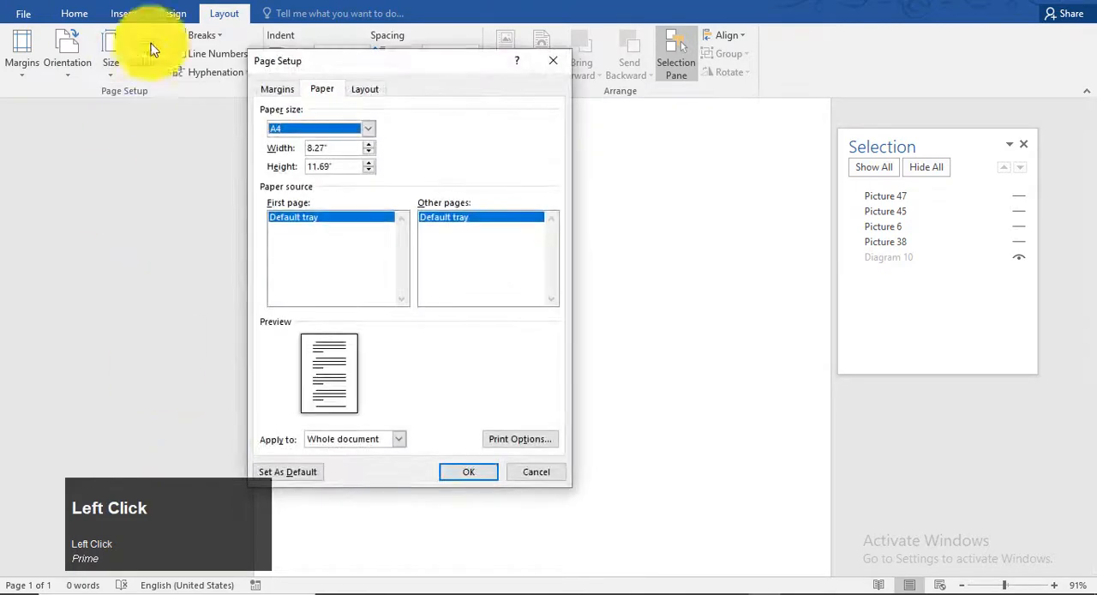
left_click_drag(399, 59, 484, 91)
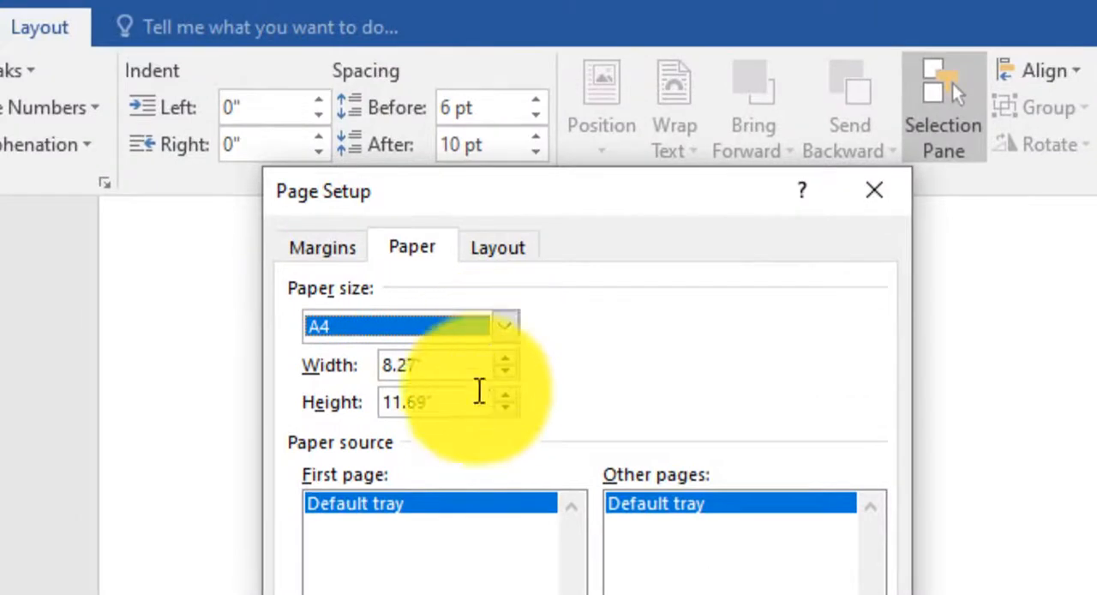
left_click_drag(472, 366, 335, 342)
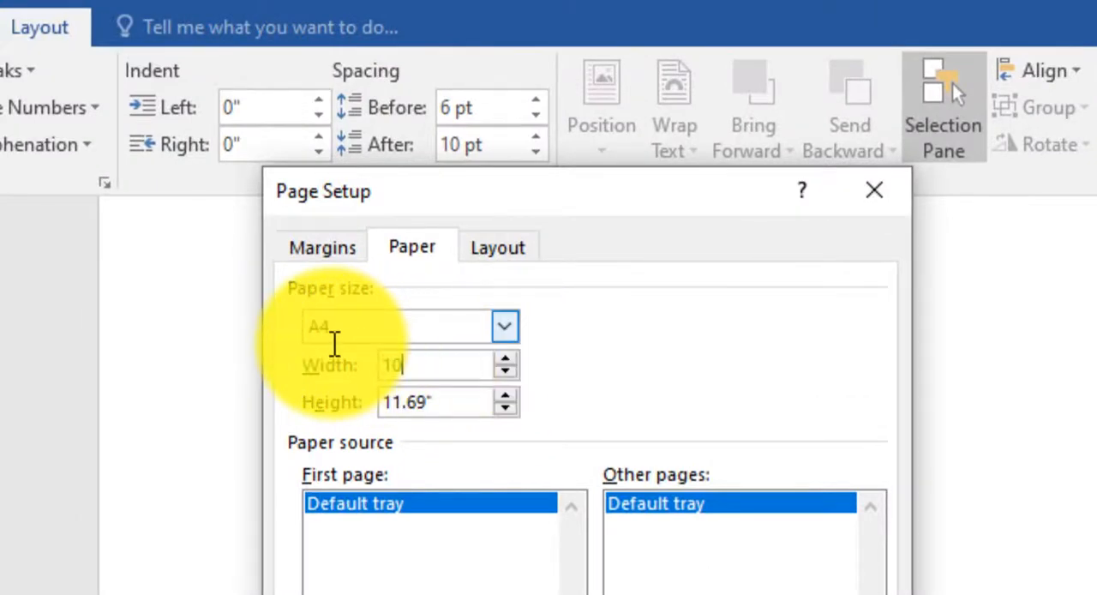
type("10")
left_click(454, 396)
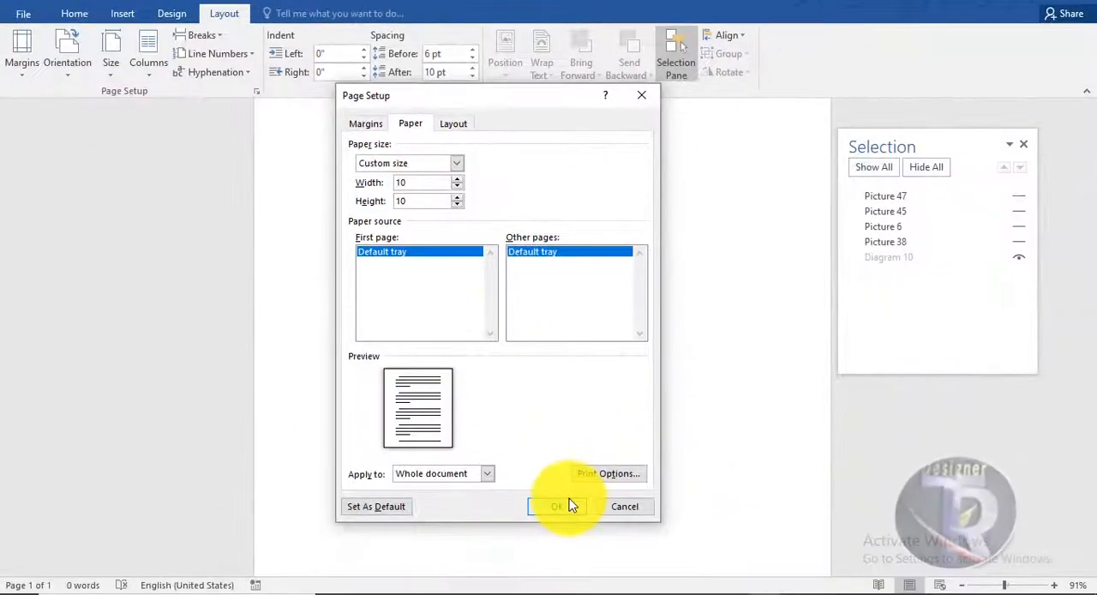
left_click(565, 505)
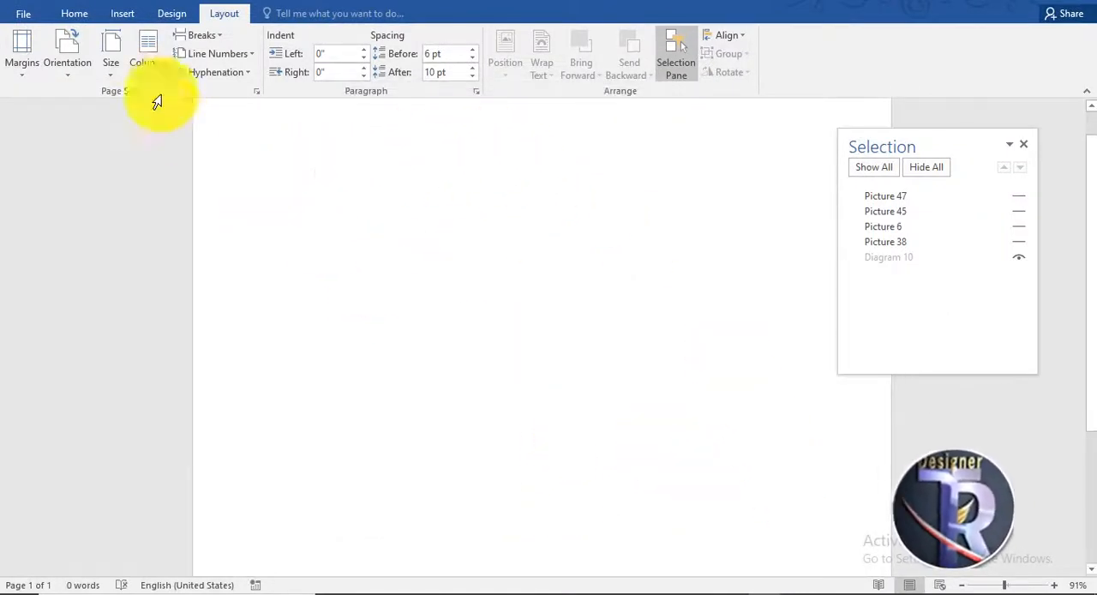
Step: Draw a rectangle about 10.42" wide and 10.33" high that covers the entire page
left_click(104, 19)
left_click(83, 18)
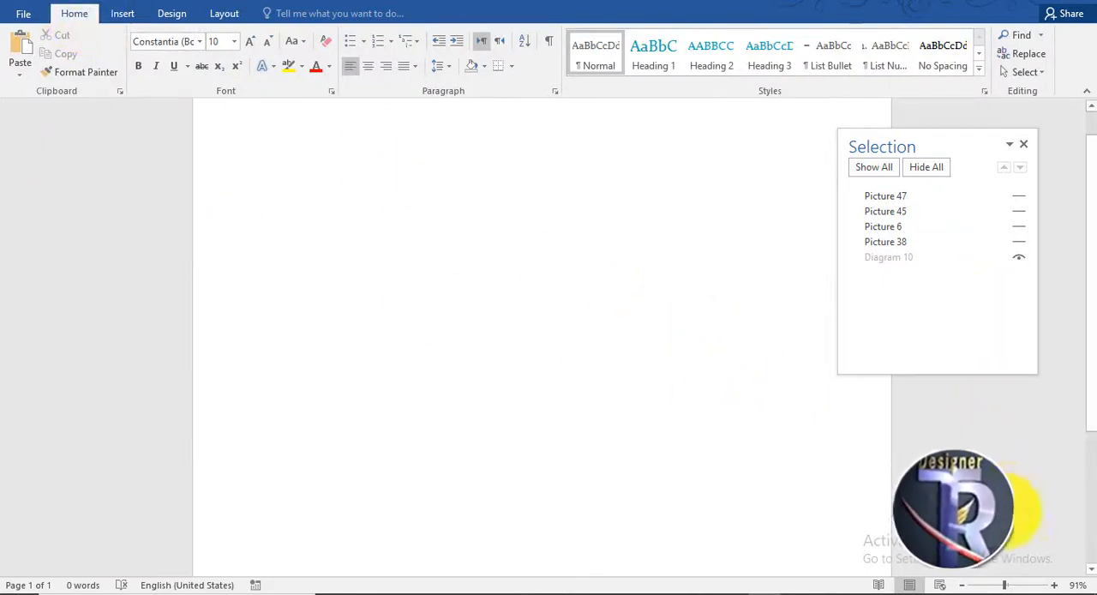
left_click(985, 587)
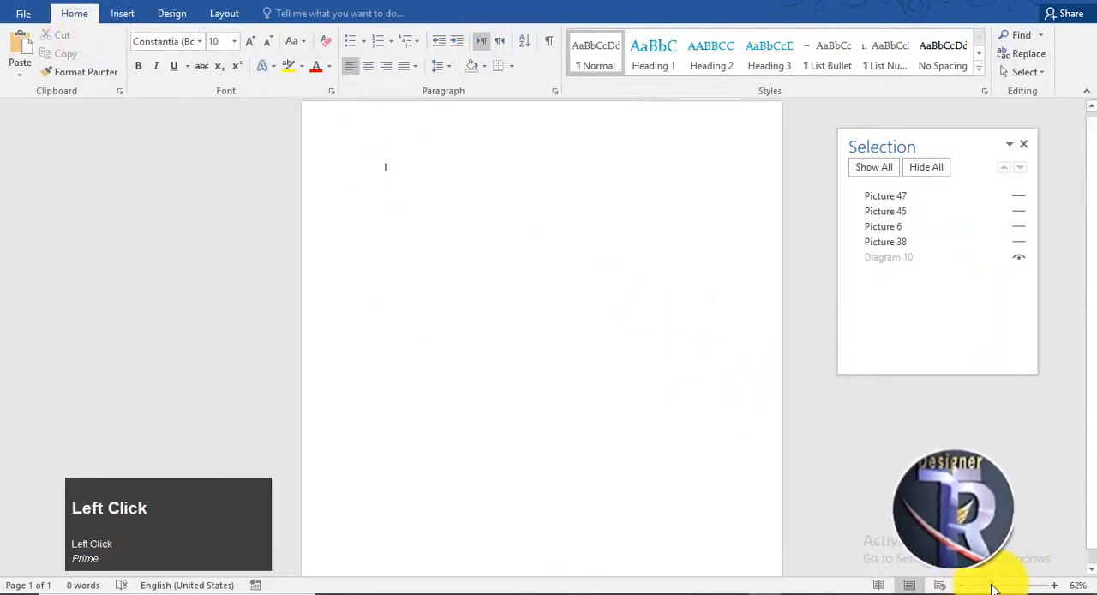
left_click_drag(992, 587, 987, 588)
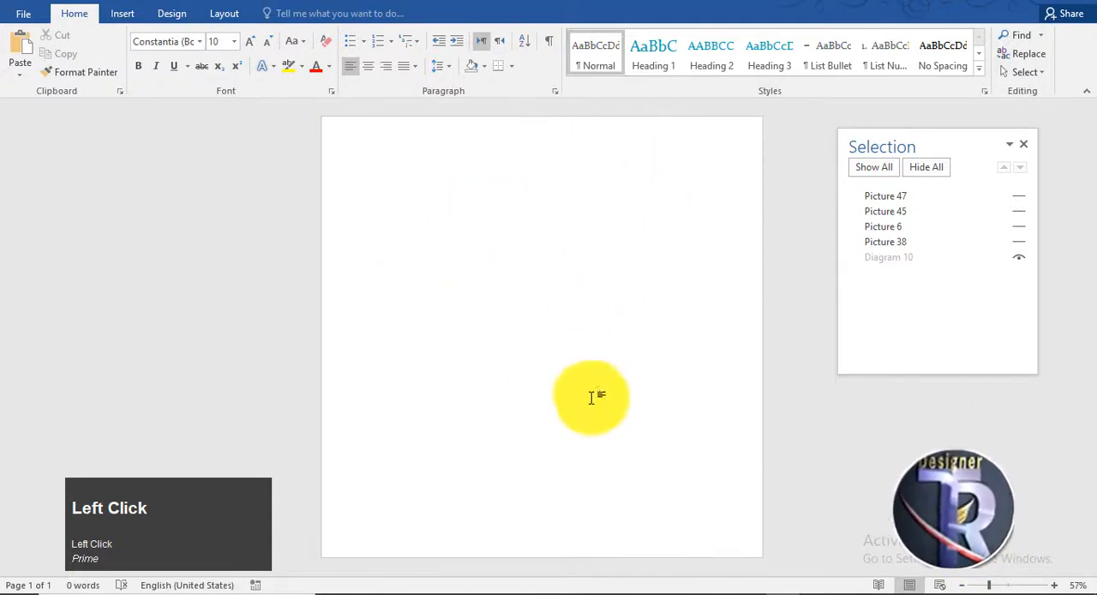
left_click(124, 14)
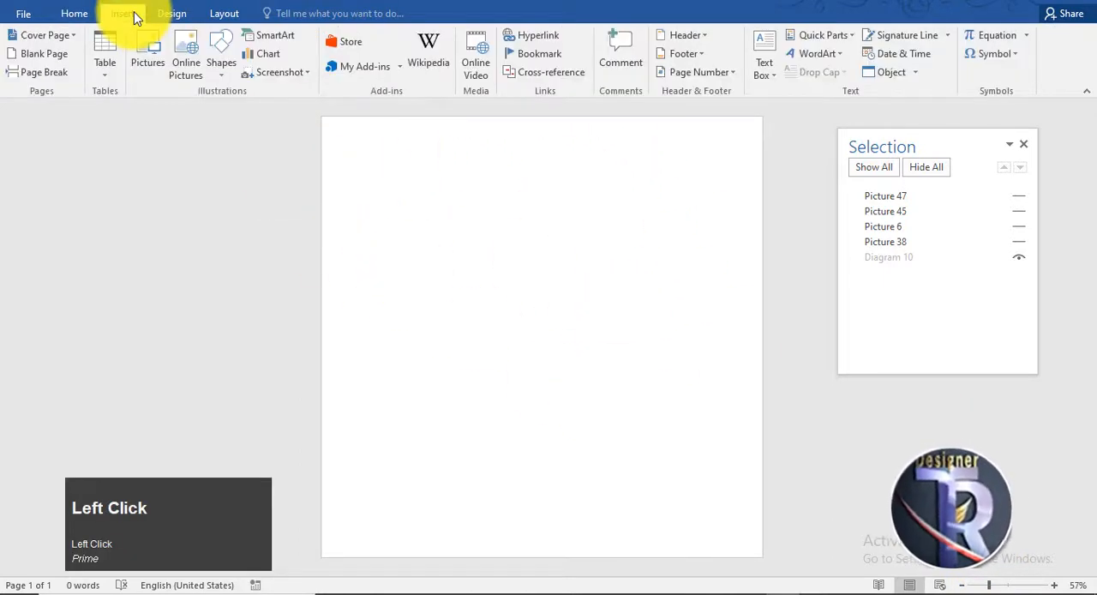
left_click(224, 60)
left_click(278, 110)
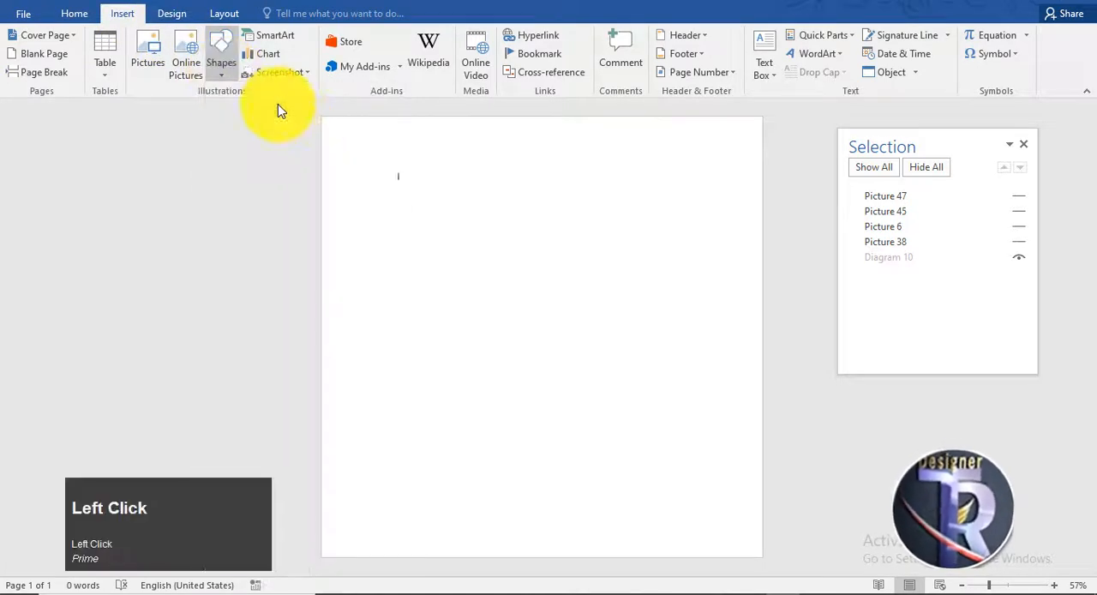
left_click_drag(321, 117, 781, 572)
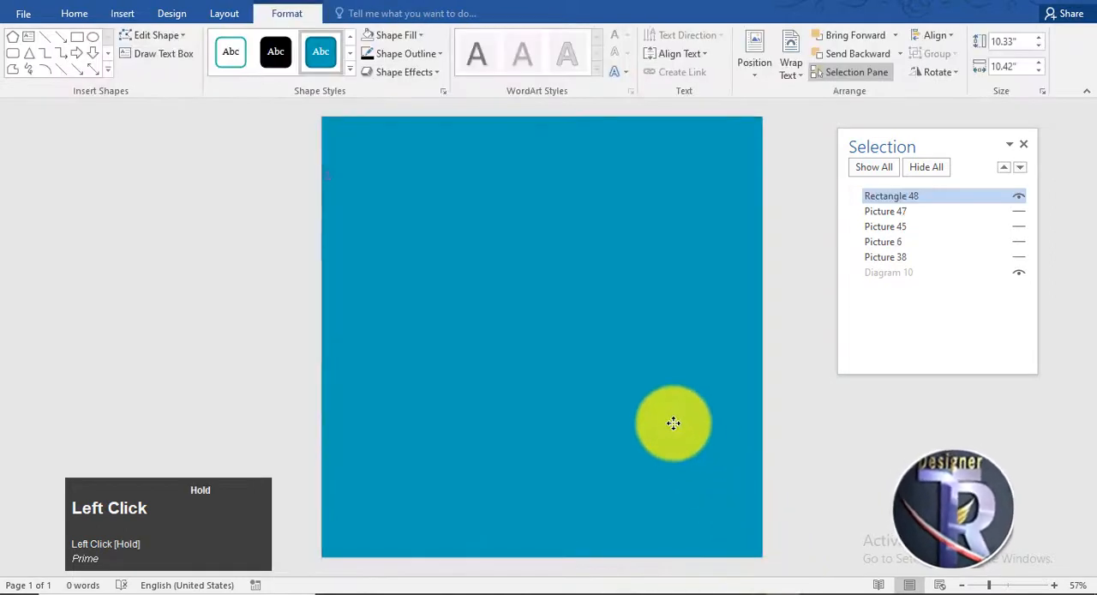
Step: Fill the page-sized rectangle with the standard orange color and remove its outline
left_click(416, 38)
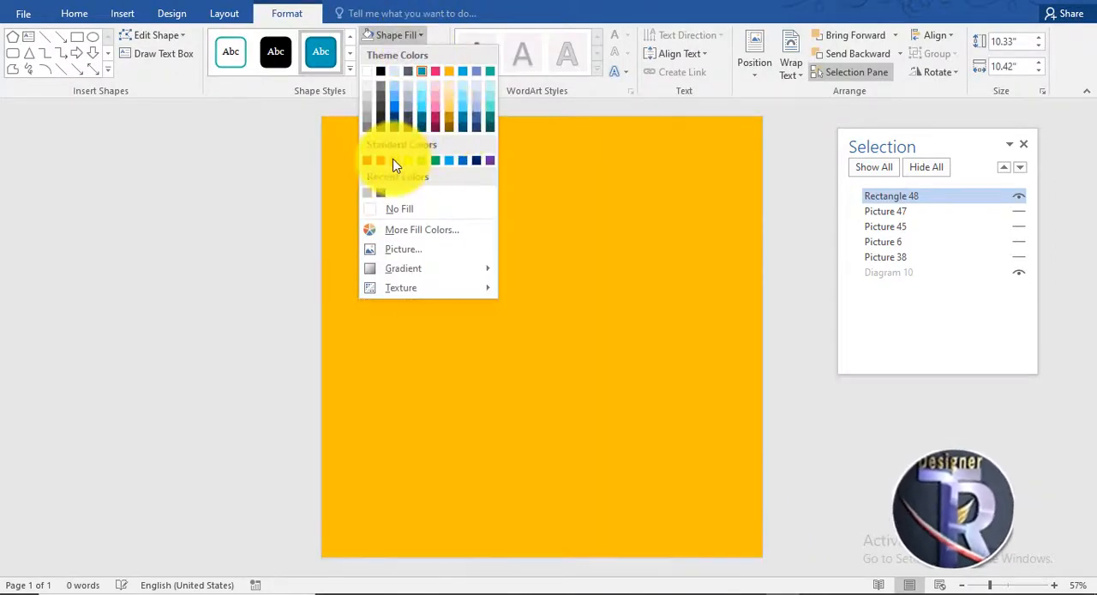
left_click(393, 160)
left_click(409, 54)
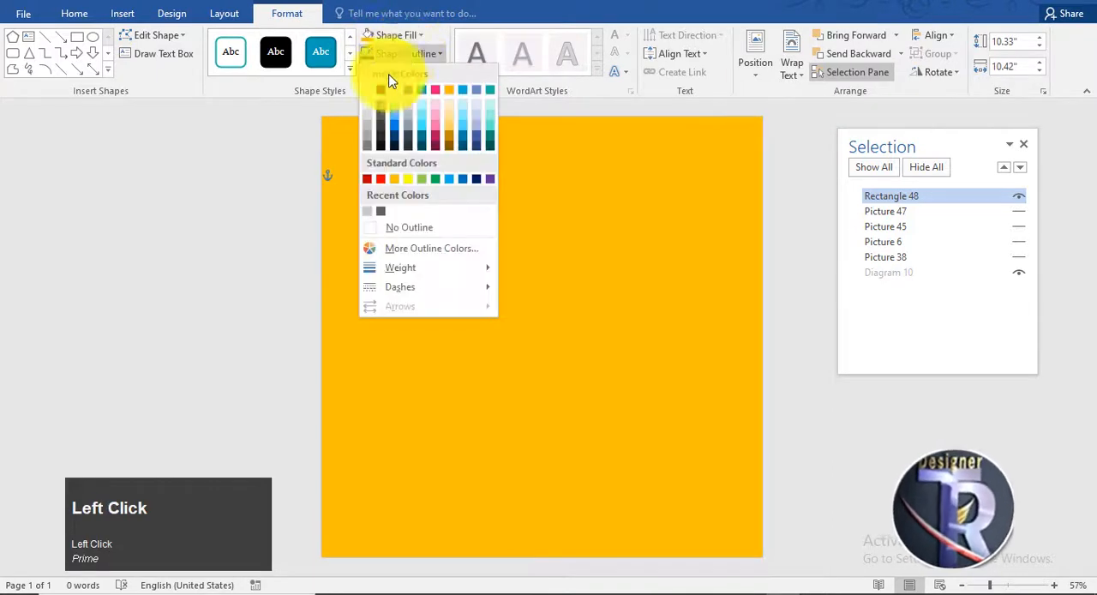
left_click(407, 229)
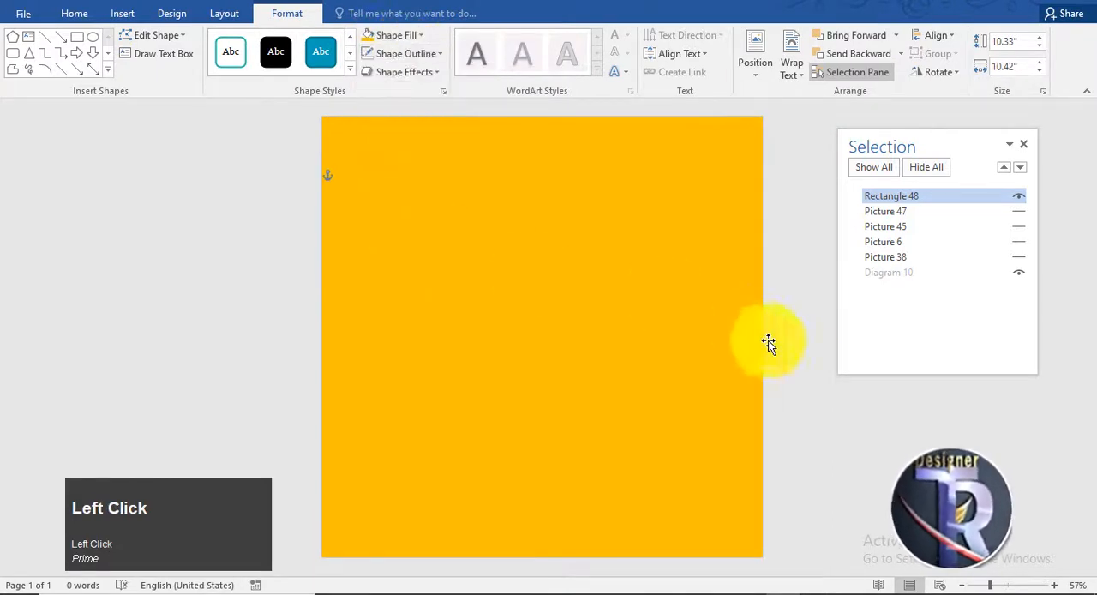
left_click(824, 386)
Step: Draw a circle about 9.75" across on the page's right half, stretch it to about 10.2" high and shift it further right
left_click(124, 15)
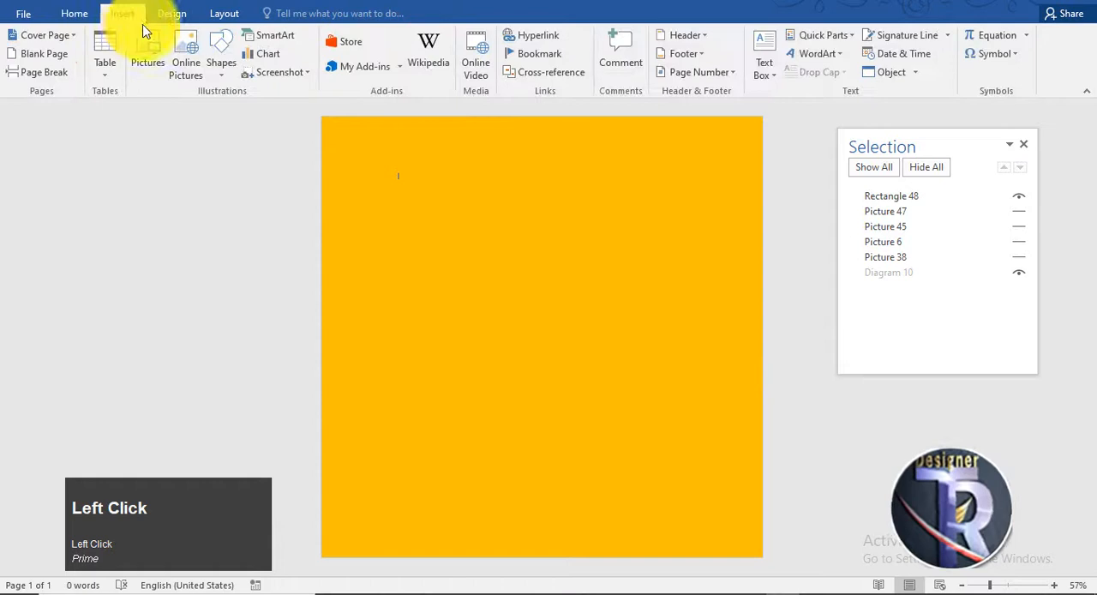
left_click(227, 70)
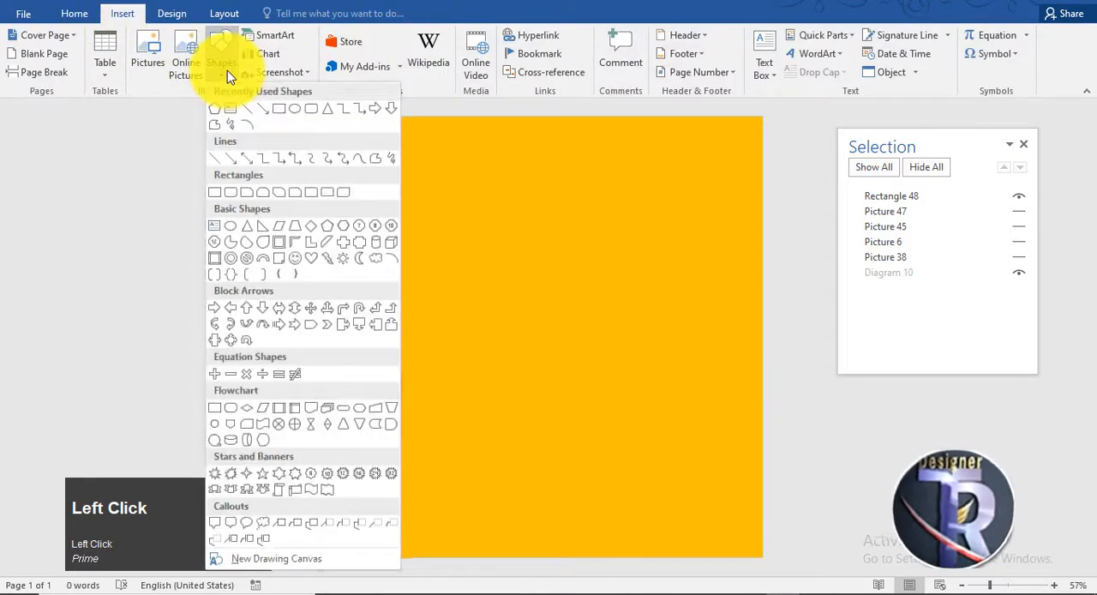
left_click(297, 109)
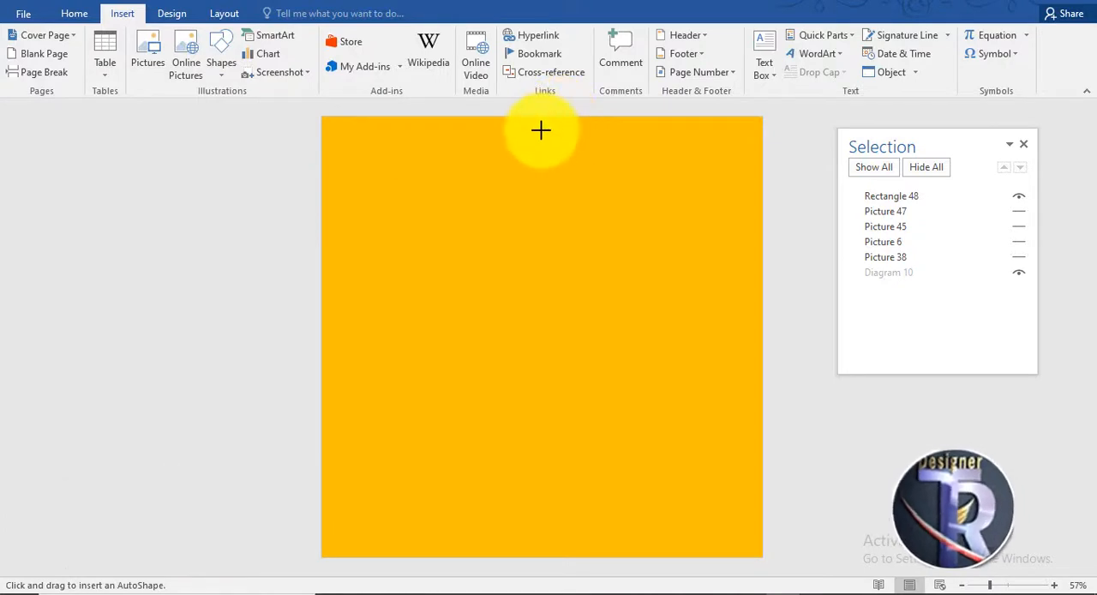
key("shift")
left_click_drag(539, 129, 738, 545)
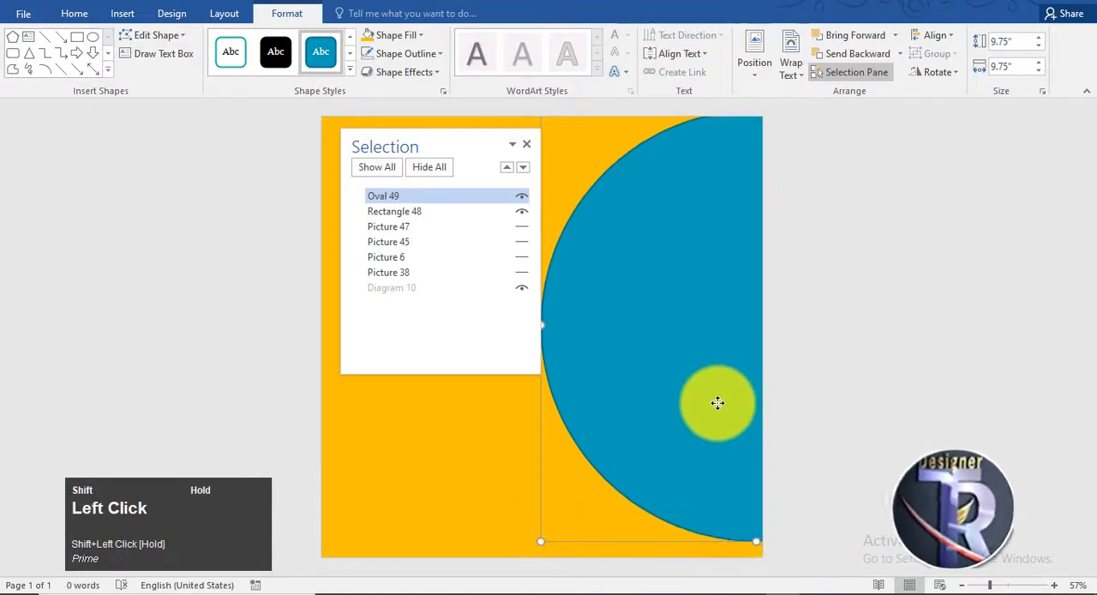
left_click_drag(751, 541, 753, 560)
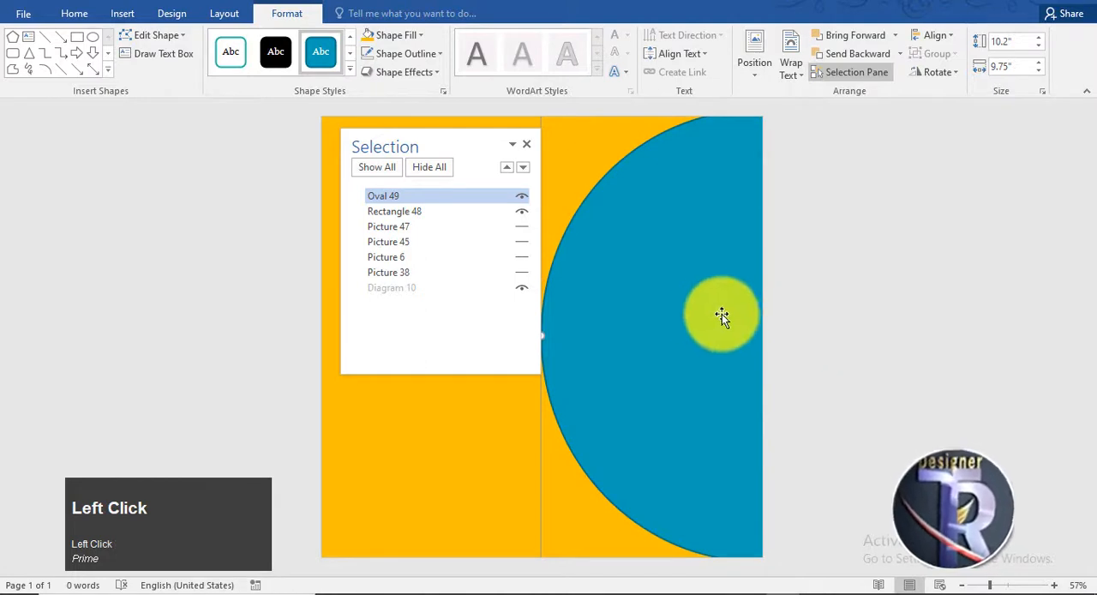
left_click_drag(720, 313, 741, 315)
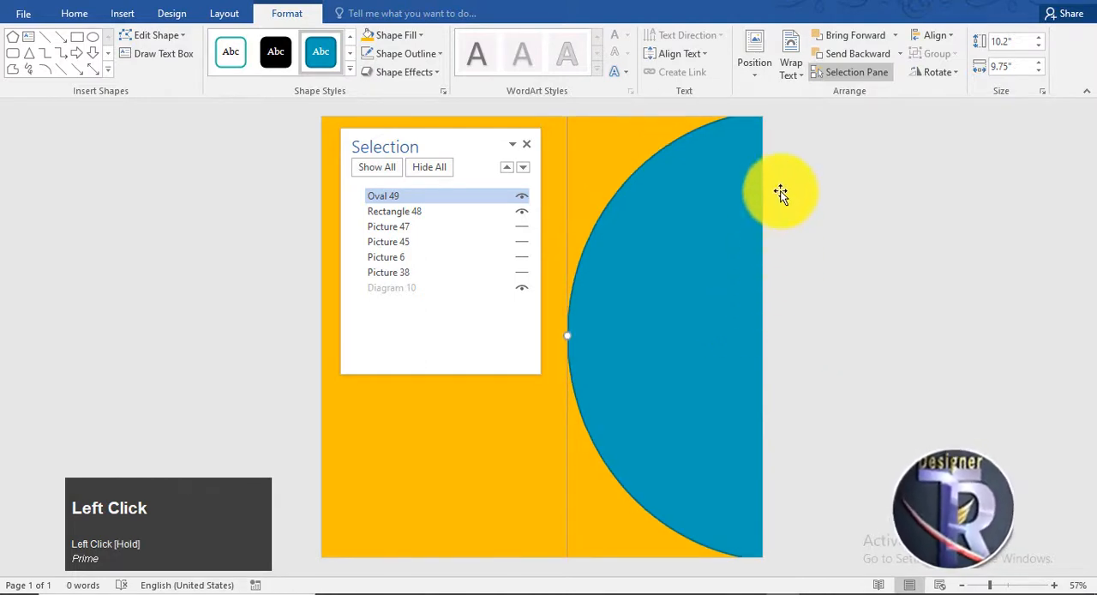
Step: Apply the black shape style to the oval and enlarge it to about 11.82" high by 9.91" wide, overhanging the page's right edge
left_click(272, 53)
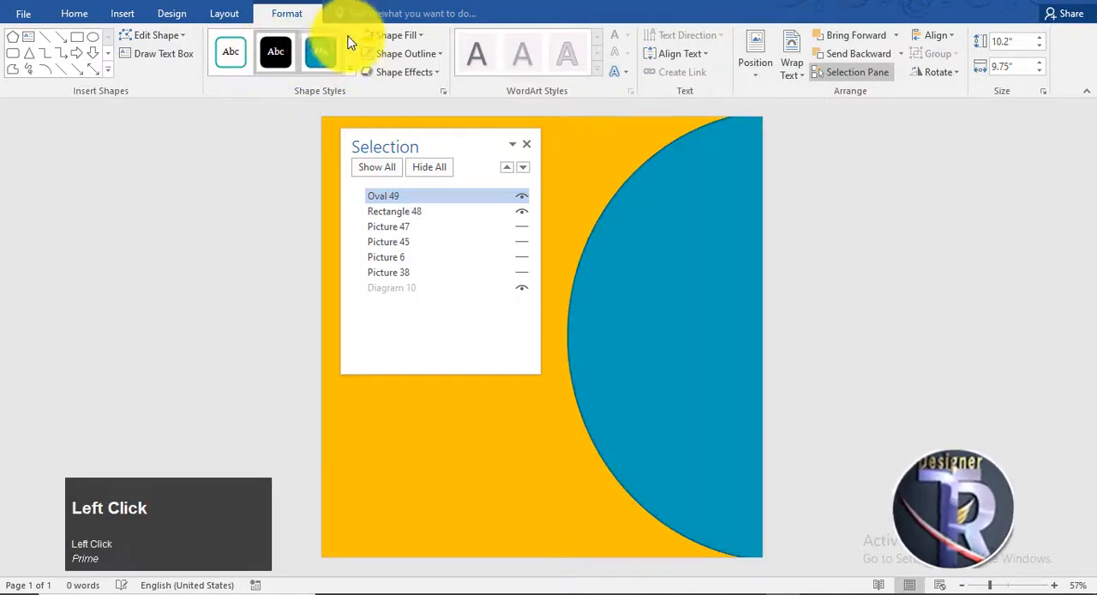
mouse_move(591, 353)
left_mouse_down()
mouse_move(608, 326)
mouse_move(609, 364)
left_mouse_up()
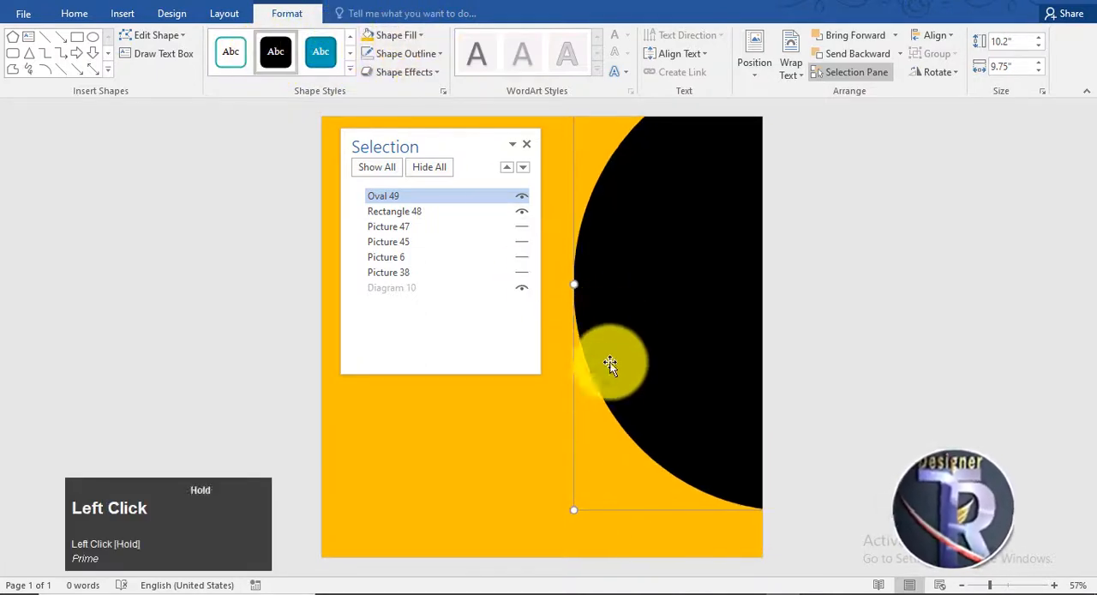
left_click_drag(575, 508, 566, 580)
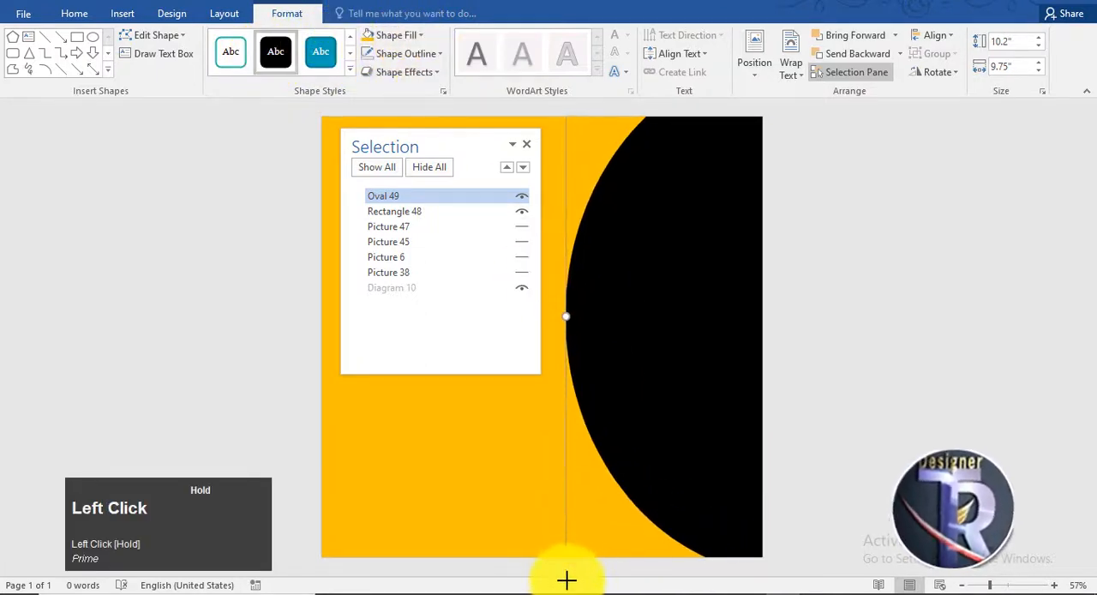
left_click_drag(612, 389, 633, 409)
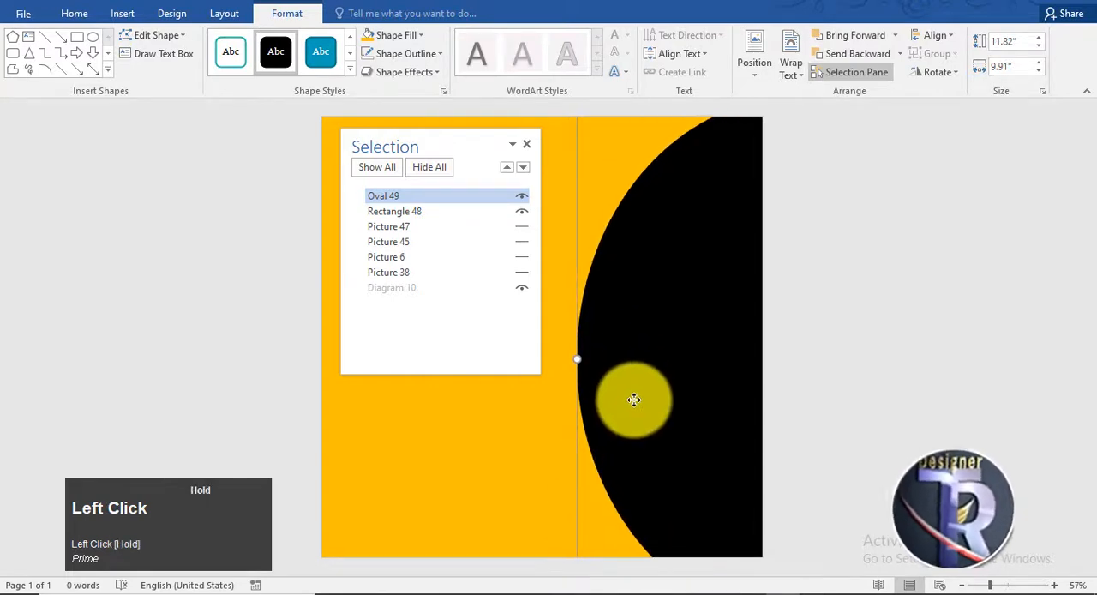
Step: Show the hidden cut-out picture of the man in front of the black oval, enlarge it slightly and place it on the page's right half
left_click_drag(526, 142, 976, 172)
left_click_drag(489, 268, 547, 294)
left_click_drag(714, 134, 647, 240)
left_click_drag(577, 444, 691, 369)
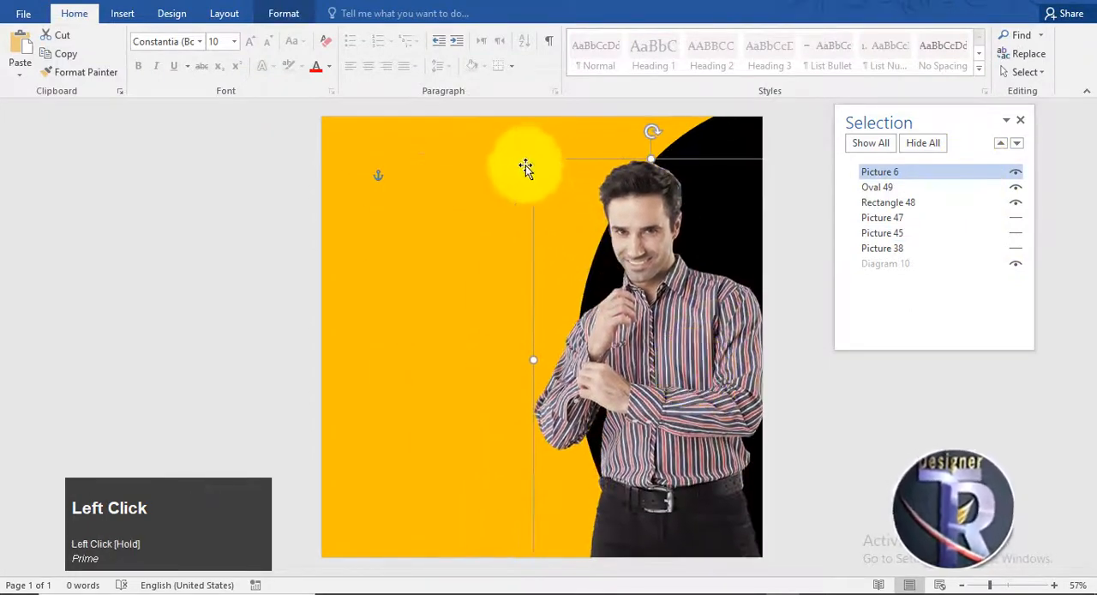
left_click_drag(534, 160, 524, 133)
left_click_drag(701, 318, 725, 318)
left_click_drag(549, 138, 535, 117)
mouse_move(697, 353)
left_mouse_down()
mouse_move(674, 350)
mouse_move(694, 357)
left_mouse_up()
Step: Reposition the man's picture and the black oval so the oval curves behind his head and shoulders along the page's right edge
left_click(870, 188)
left_click_drag(942, 128, 896, 125)
left_click_drag(610, 251, 585, 271)
left_click(710, 152)
left_click_drag(908, 119, 371, 143)
left_click_drag(704, 165, 717, 139)
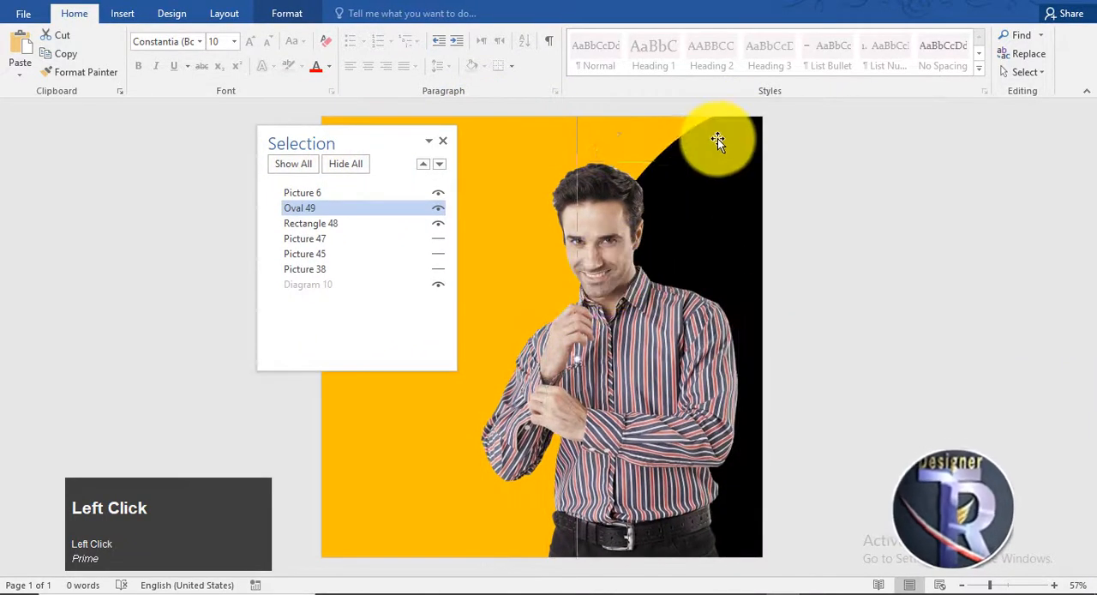
left_click_drag(566, 377, 631, 348)
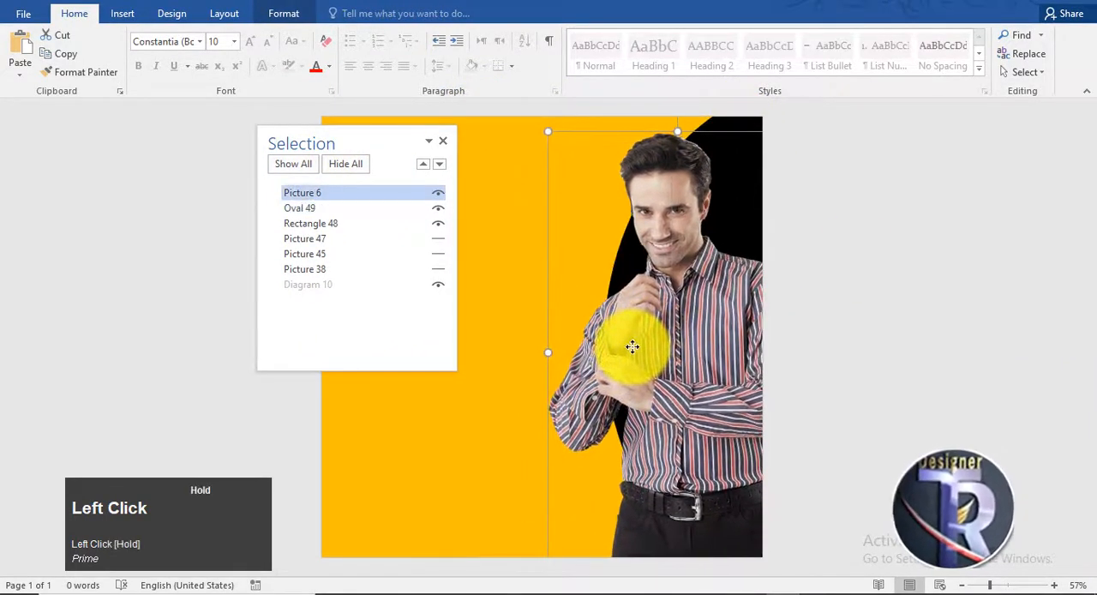
left_click(725, 158)
left_click_drag(358, 136, 918, 174)
left_click_drag(638, 324, 712, 189)
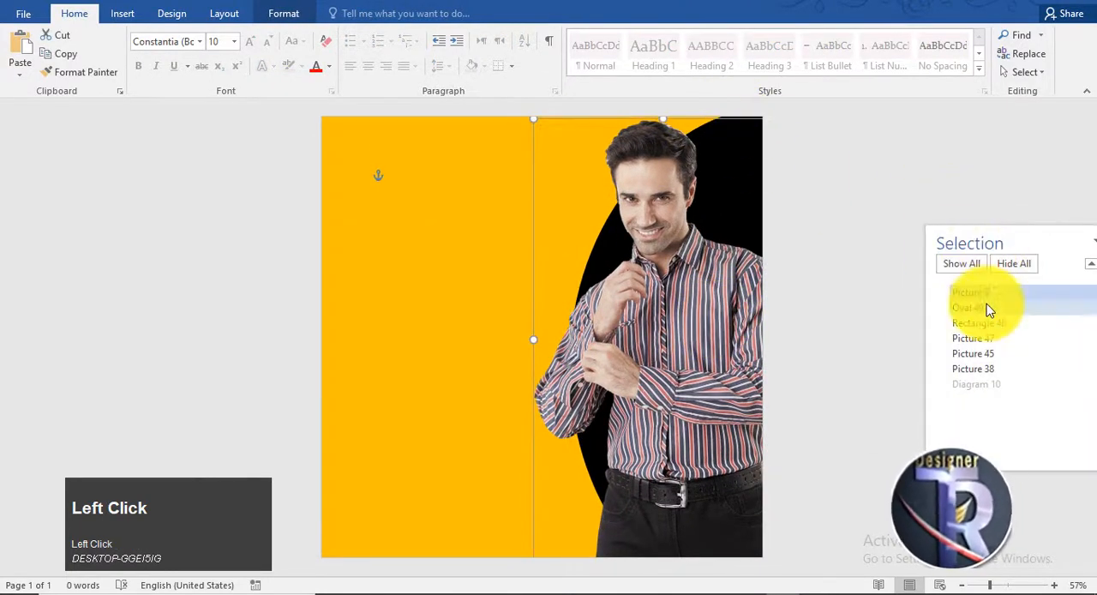
Step: Give the black oval a white outline and shift it slightly down behind the man's picture
left_click(967, 307)
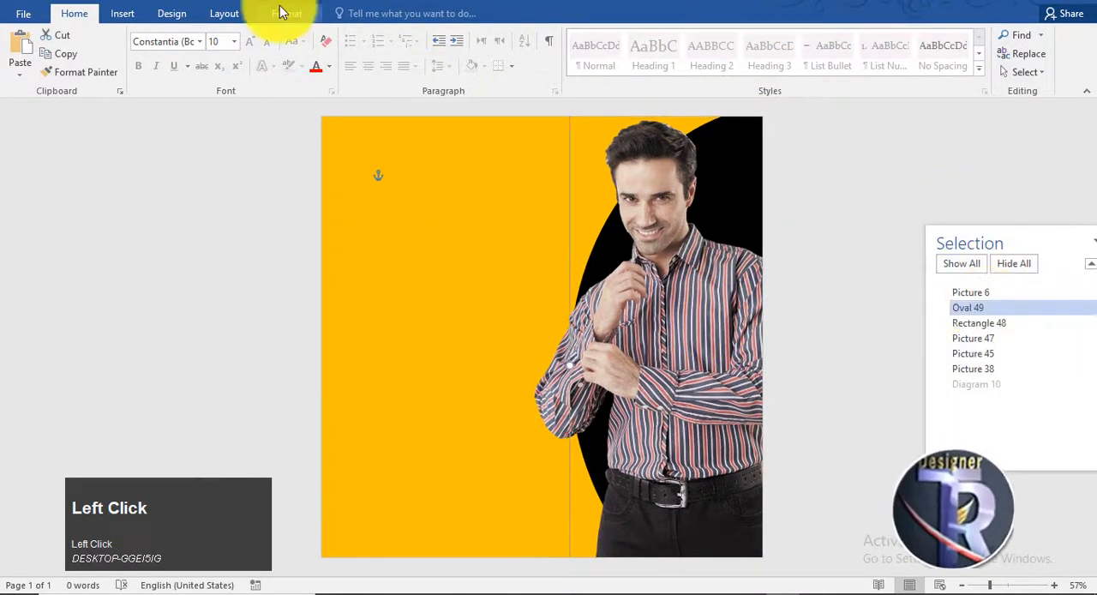
left_click(287, 13)
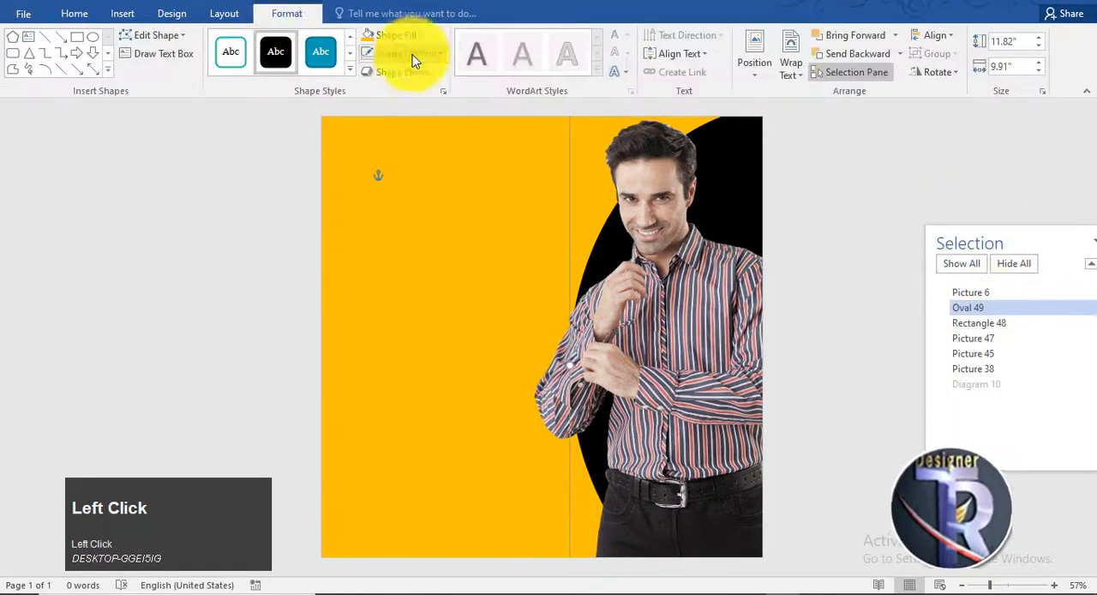
left_click(414, 53)
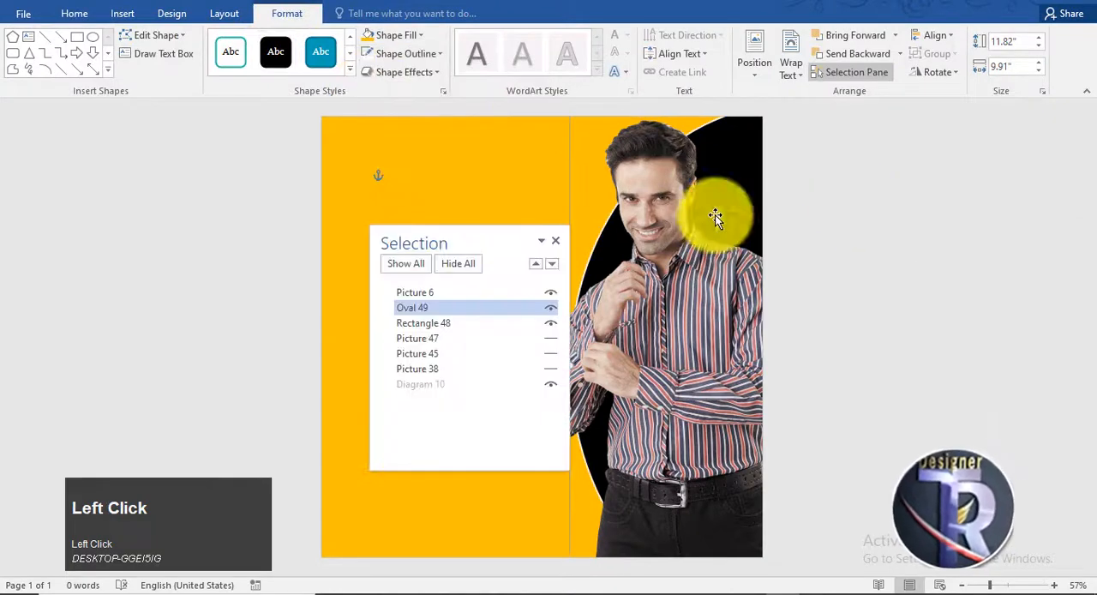
left_click(743, 140)
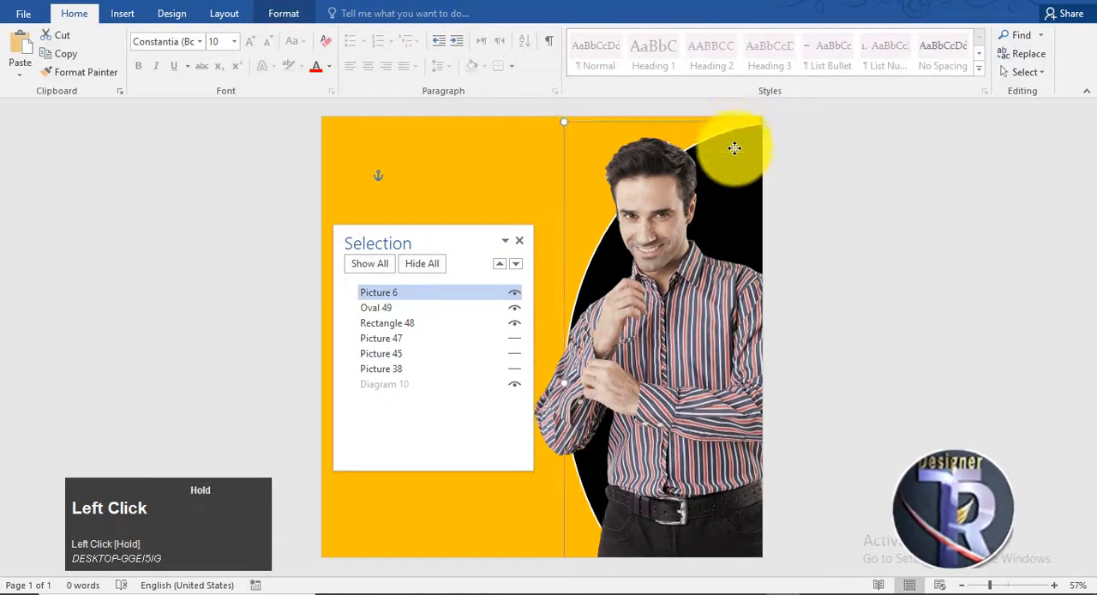
Step: Enlarge the black oval past the page's upper edge and nudge the man's picture slightly up in front of it
left_click_drag(735, 162, 735, 186)
left_click_drag(566, 165, 564, 109)
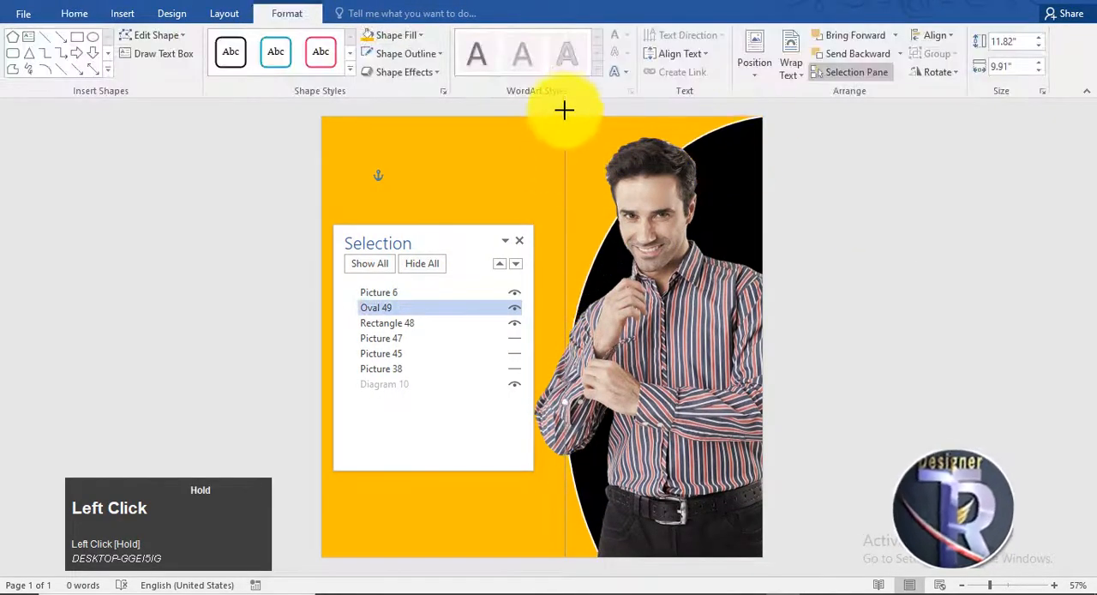
left_click_drag(732, 356, 729, 343)
left_click(886, 342)
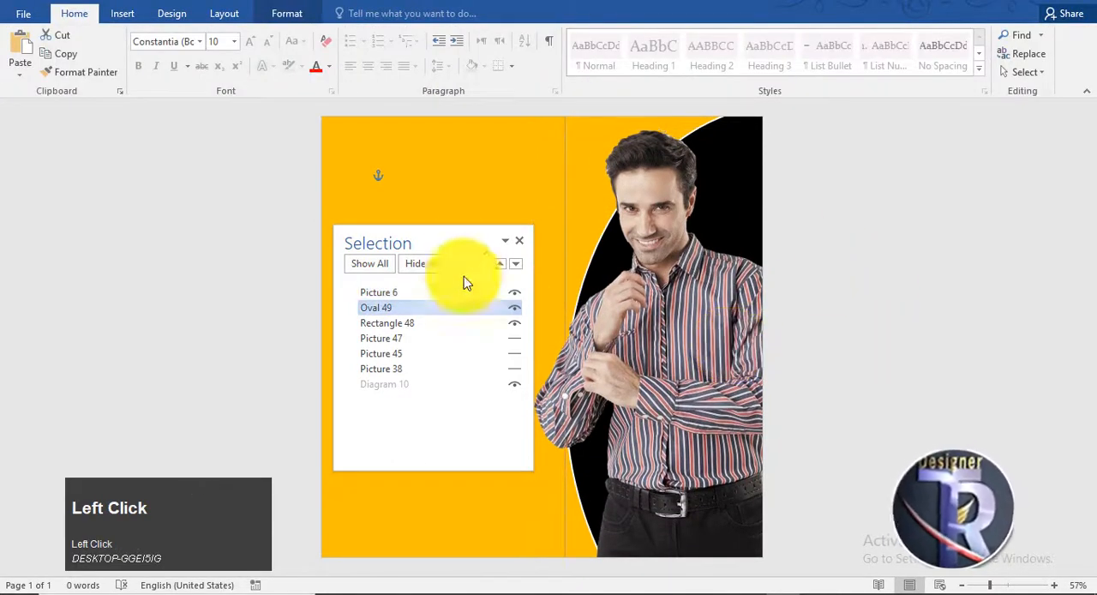
Step: Move the Selection pane off the page into the empty area beside it
left_click_drag(462, 237, 984, 201)
left_click_drag(879, 152, 826, 169)
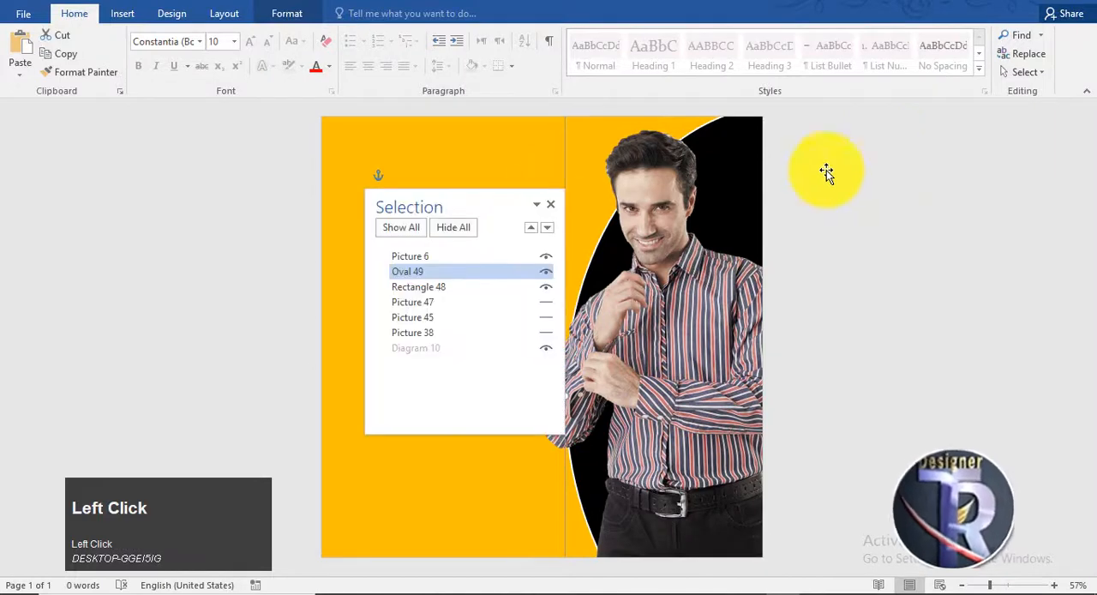
left_click_drag(482, 201, 959, 144)
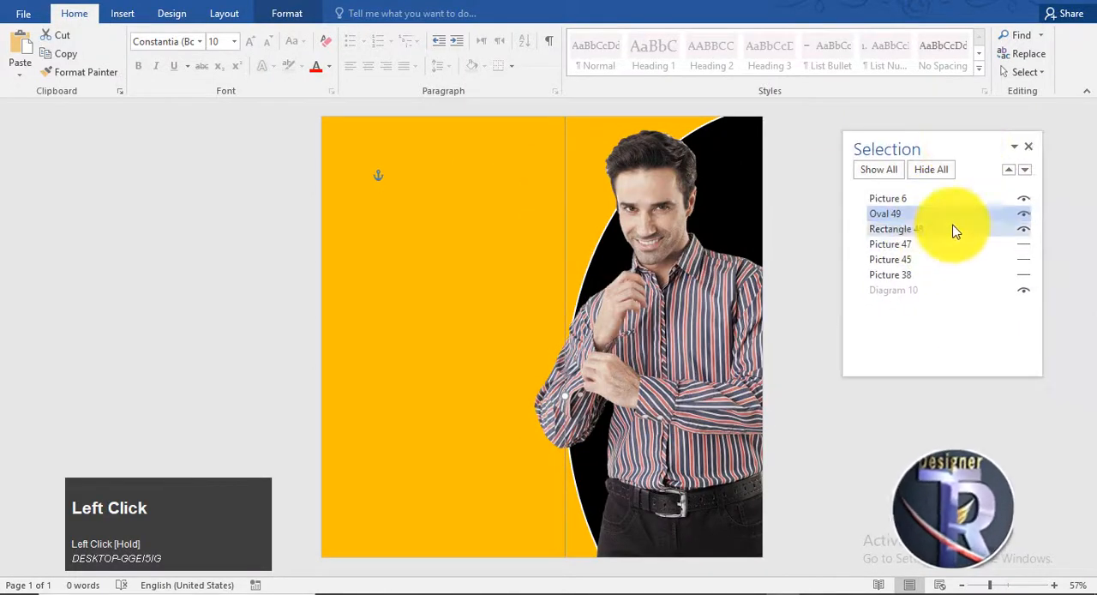
Step: Bring the location-pin picture (Picture 47) to the front of the stacking order and leave it hidden
left_click(985, 245)
left_click_drag(1016, 245, 953, 195)
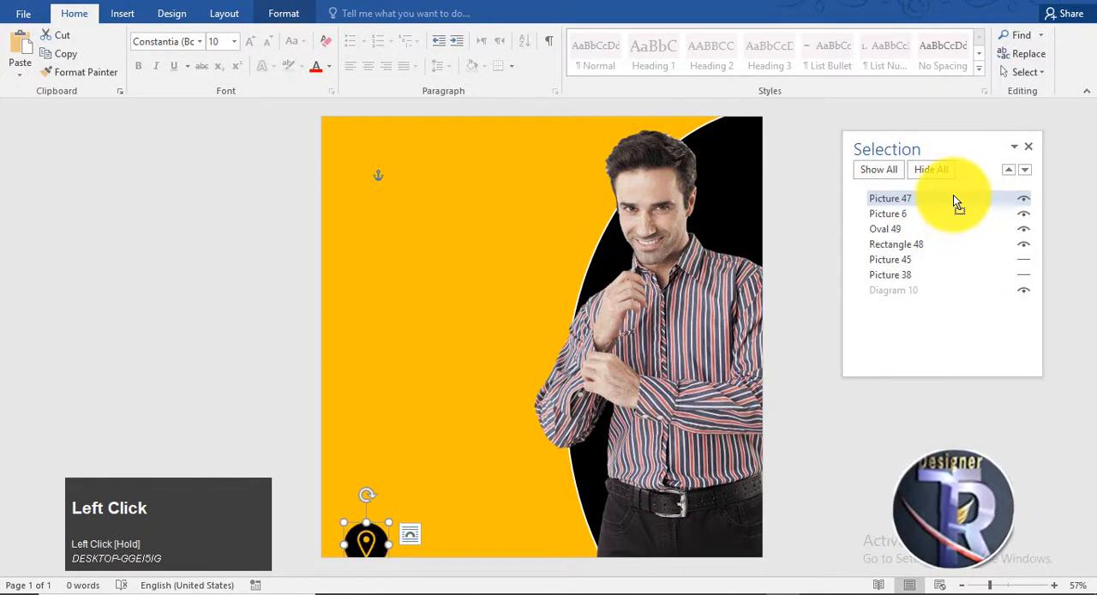
left_click(1022, 198)
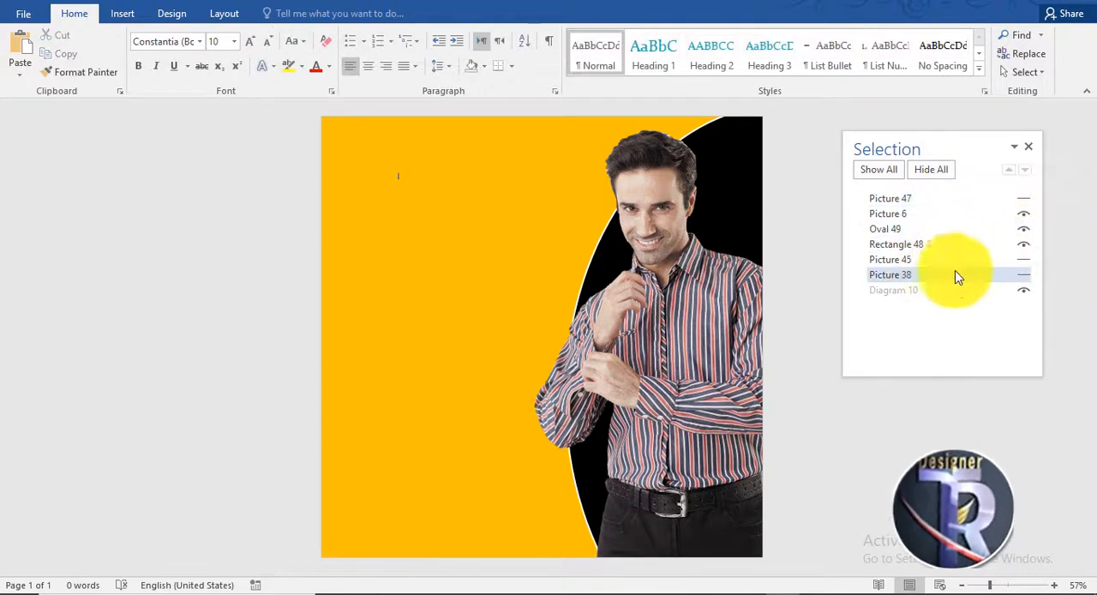
Step: Show the hidden dot-pattern picture in front, enlarge it to about 3.6" by 4.8" and place it over the man's head
left_click_drag(985, 275, 957, 196)
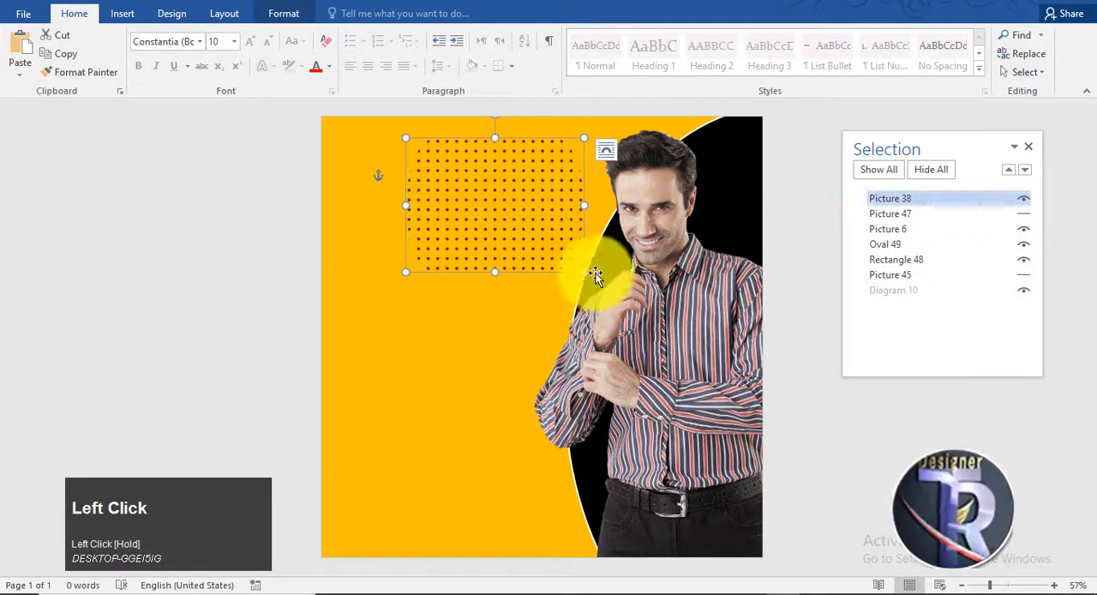
left_click(583, 277, "shift")
left_click_drag(586, 279, 590, 297)
left_click_drag(531, 220, 651, 186)
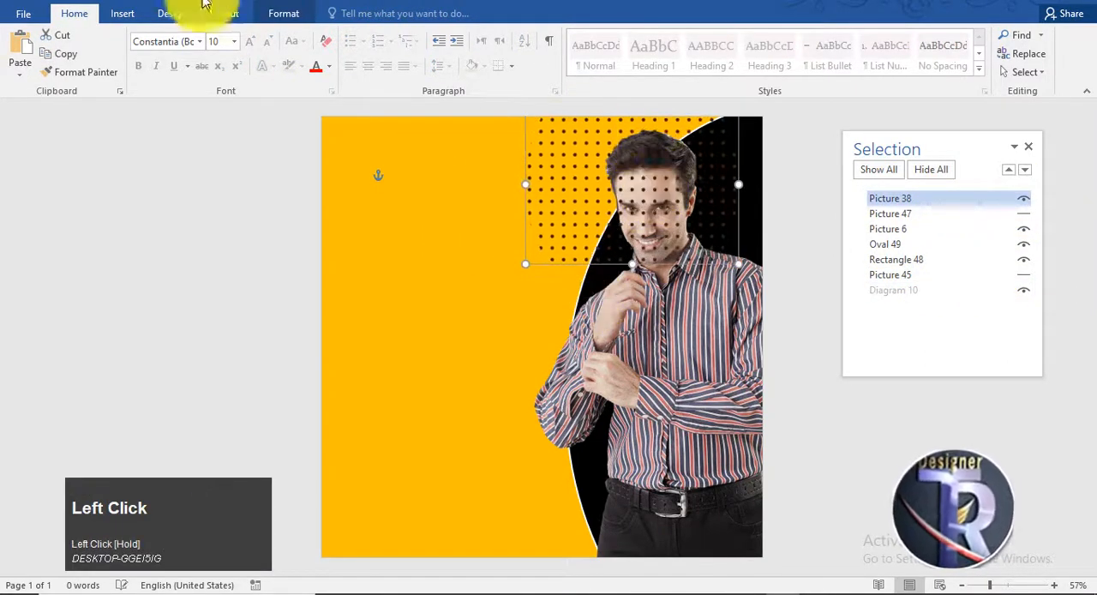
Step: Send the dot pattern backward behind the man's picture and the black oval
left_click(287, 14)
left_click(826, 56)
left_click(826, 56)
left_click(827, 57)
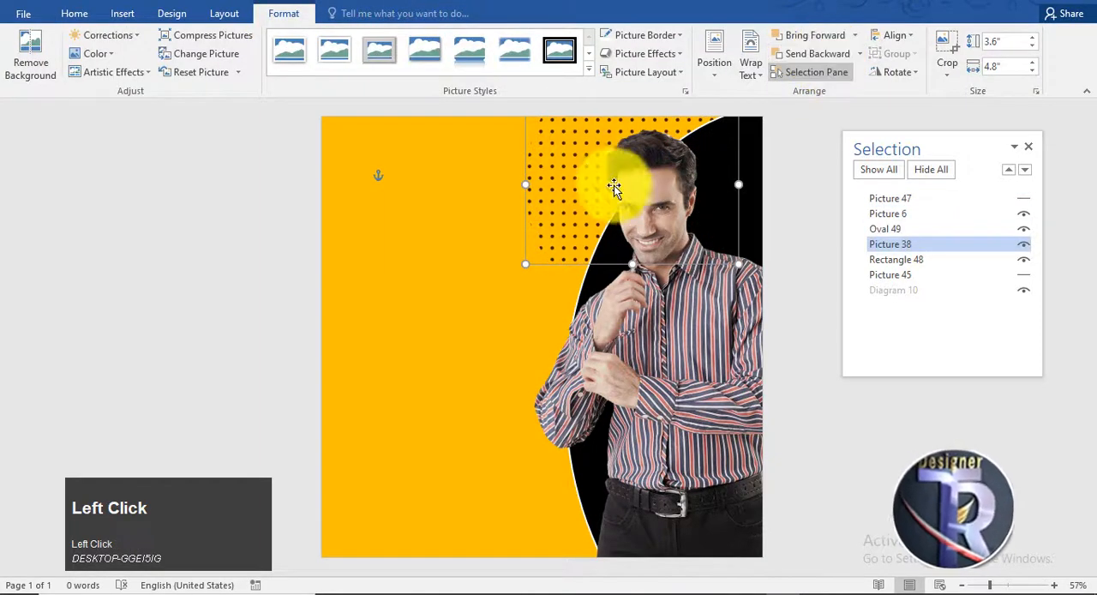
Step: Shrink the dot pattern to about 2.93" by 3.9" and tuck it behind the man's head at the page's upper edge
left_click_drag(526, 263, 575, 238)
left_click_drag(586, 198, 586, 204)
left_click_drag(613, 125, 612, 112)
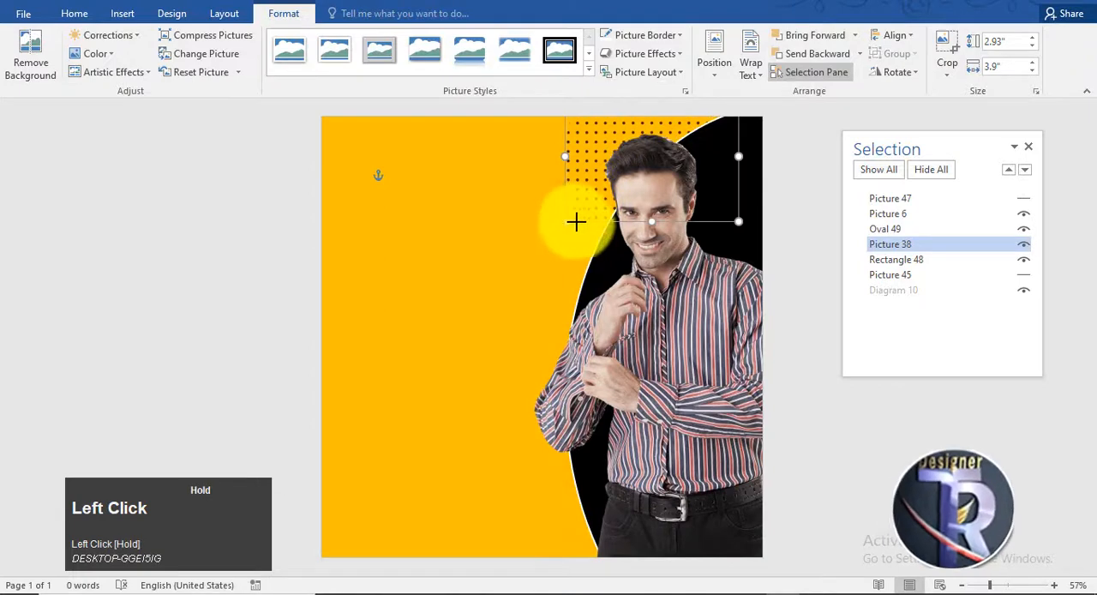
left_click_drag(598, 174, 593, 237, "ctrl")
key("ctrl+z")
left_click(654, 144)
left_click(634, 143)
left_click_drag(497, 147, 1027, 188)
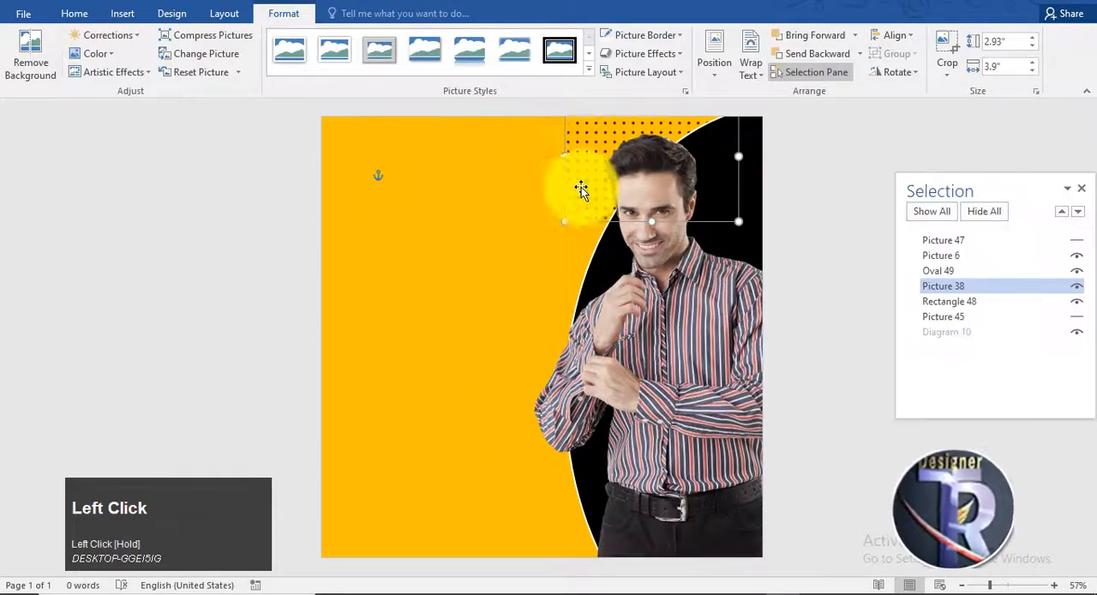
Step: Duplicate the dot pattern into the page's lower-left corner and move the Selection pane off the page
left_click_drag(583, 188, 578, 207)
left_click(586, 141)
left_click_drag(585, 142, 326, 497, "ctrl")
left_click_drag(674, 318, 657, 319)
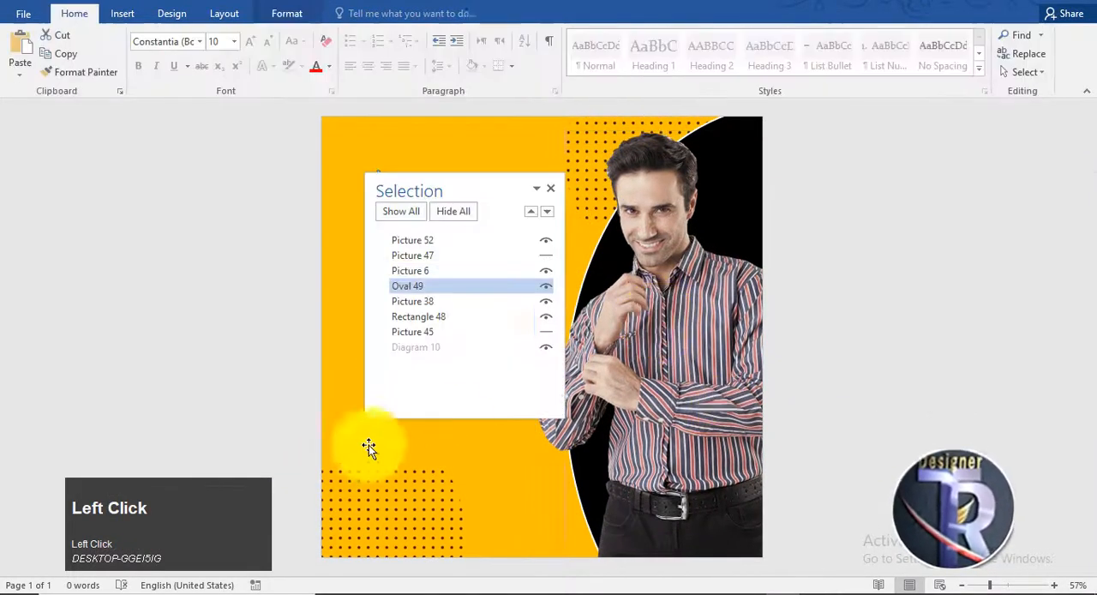
left_click(377, 497)
left_click_drag(453, 210, 1049, 311)
left_click(946, 71)
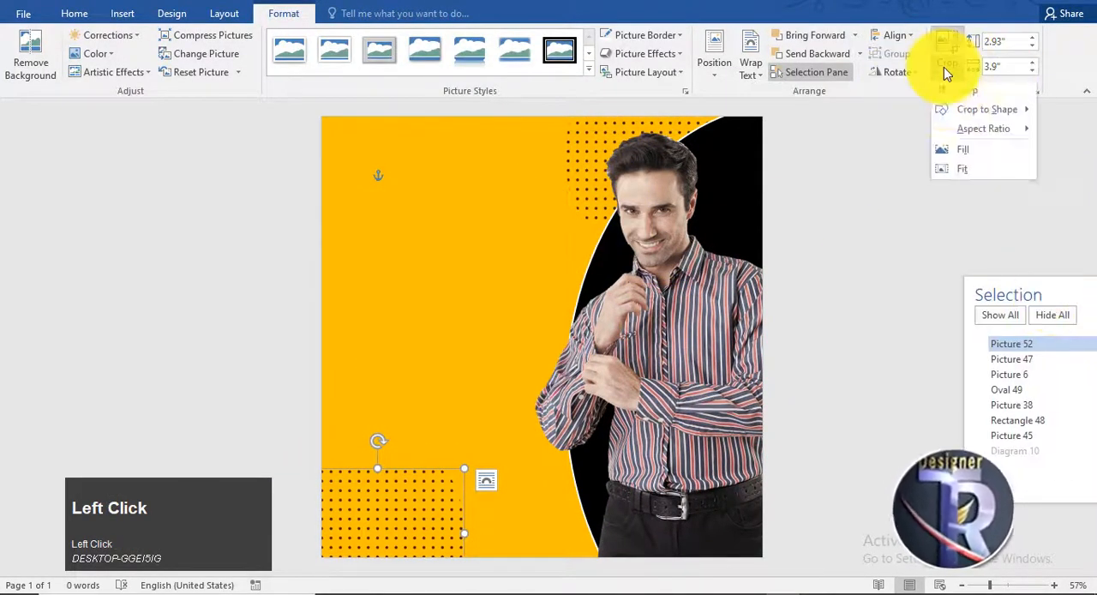
left_click(985, 111)
left_click(735, 171)
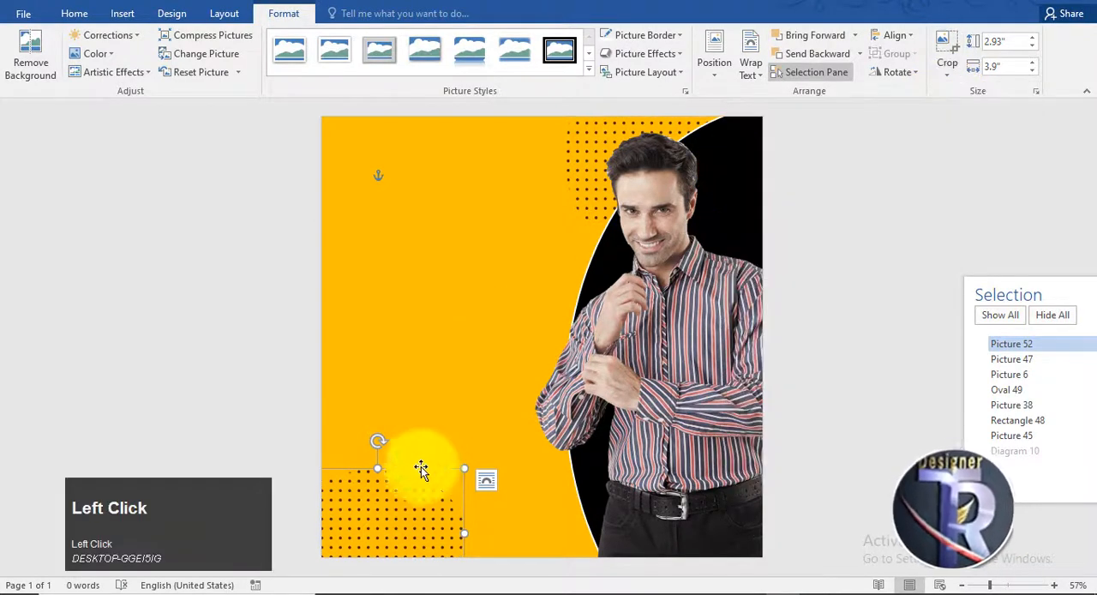
Step: Enlarge the copied dot pattern to about 3.53" by 4.7" and rotate it clockwise so it fills the page's lower-left corner
left_click_drag(466, 467, 492, 440)
left_click_drag(409, 484, 398, 516)
left_click_drag(385, 448, 440, 452)
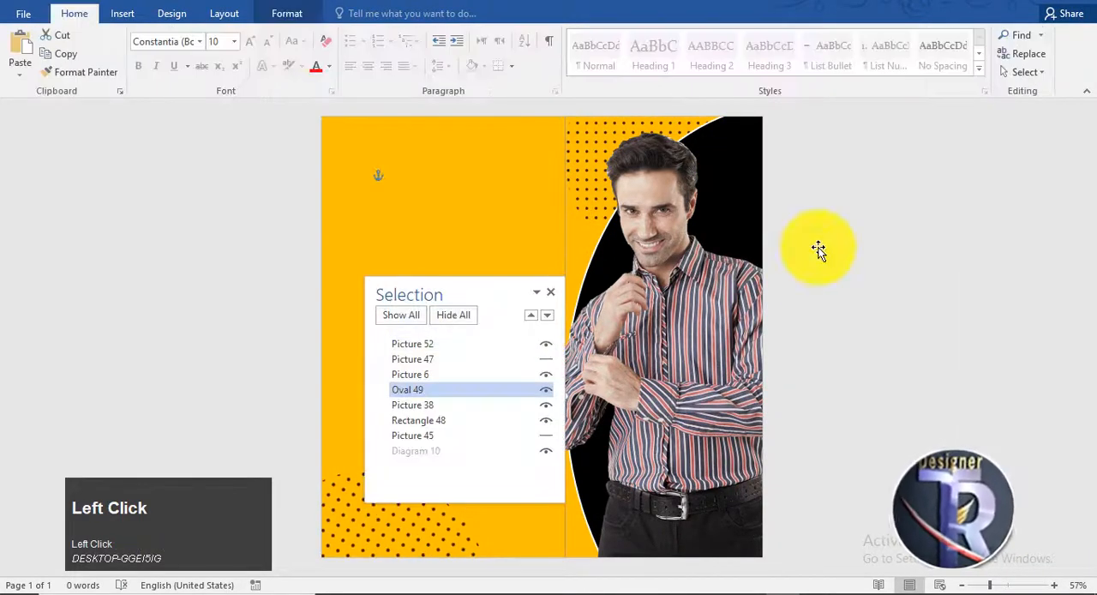
left_click_drag(819, 247, 982, 255)
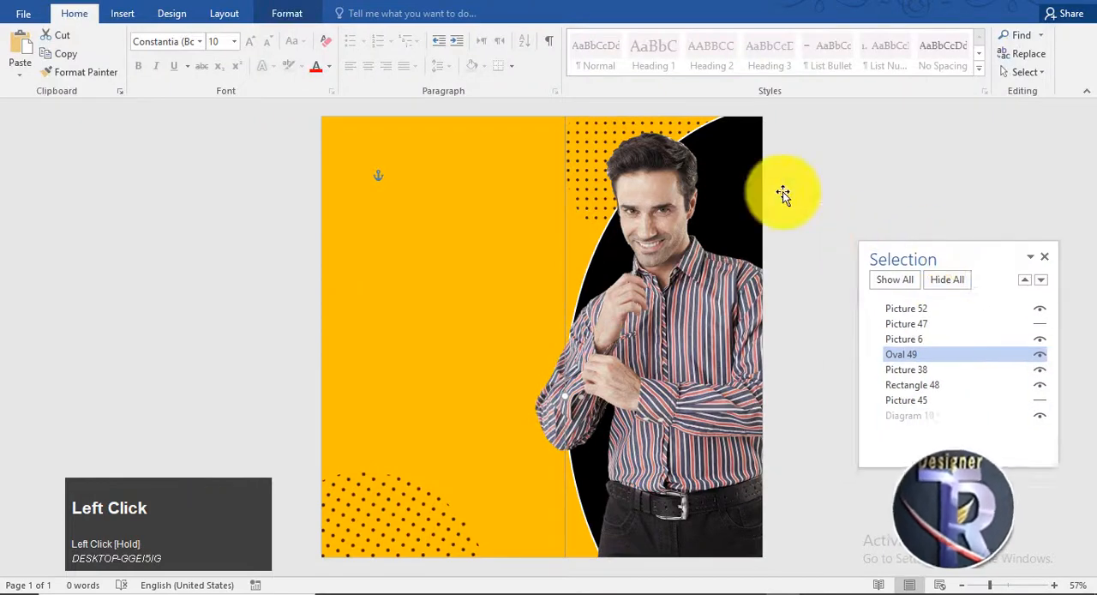
left_click(782, 191)
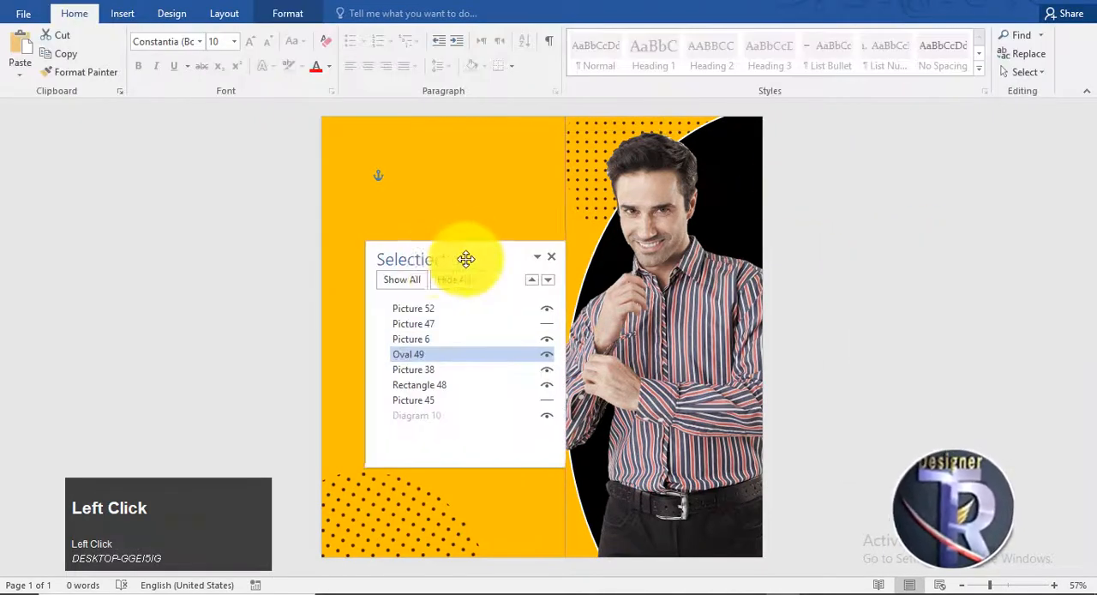
left_click_drag(465, 257, 894, 253)
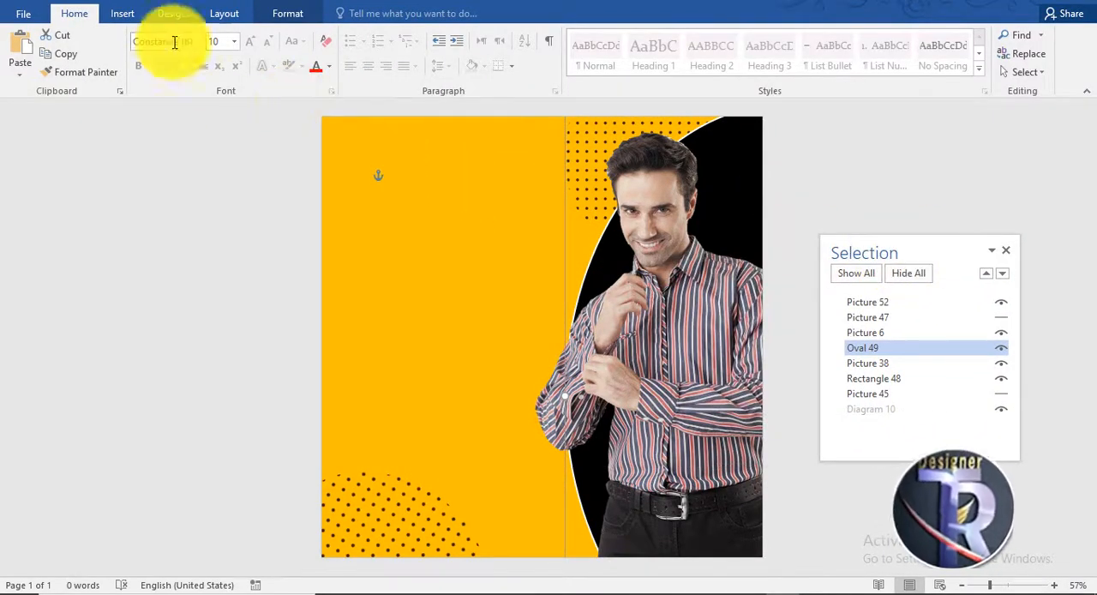
Step: Insert black WordArt reading "GROW" in the upper part of the orange area
left_click(128, 17)
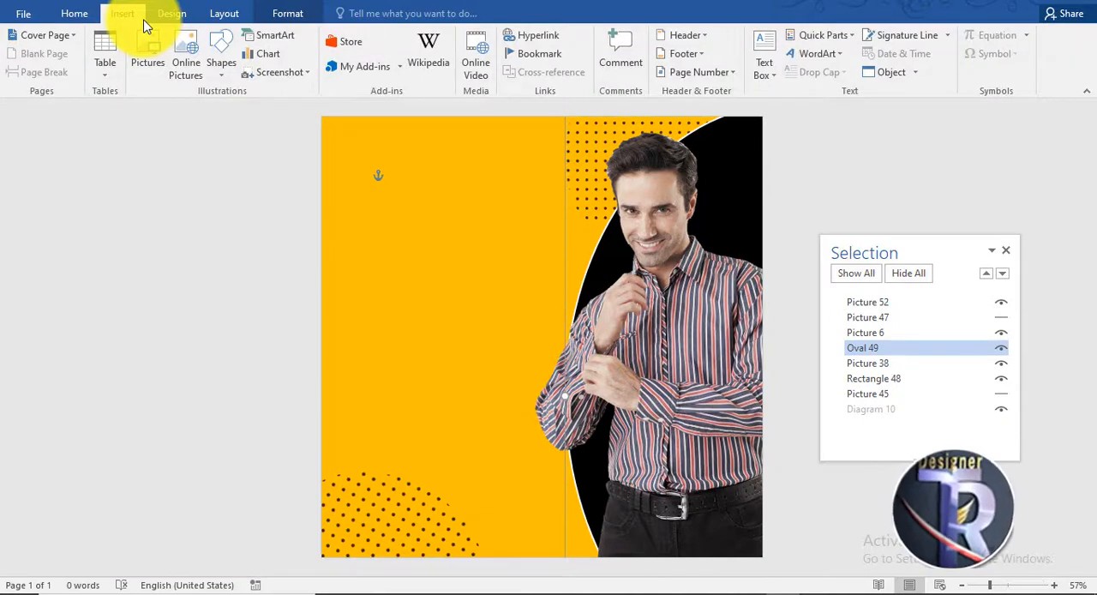
left_click(817, 53)
left_click(806, 88)
left_click_drag(717, 154, 367, 215)
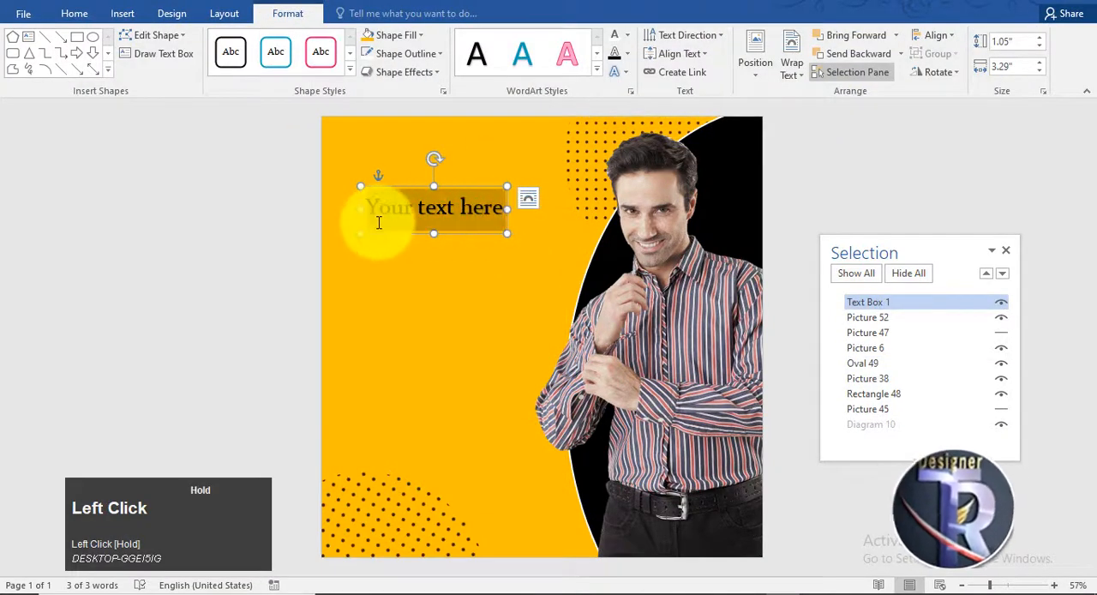
type("GROW")
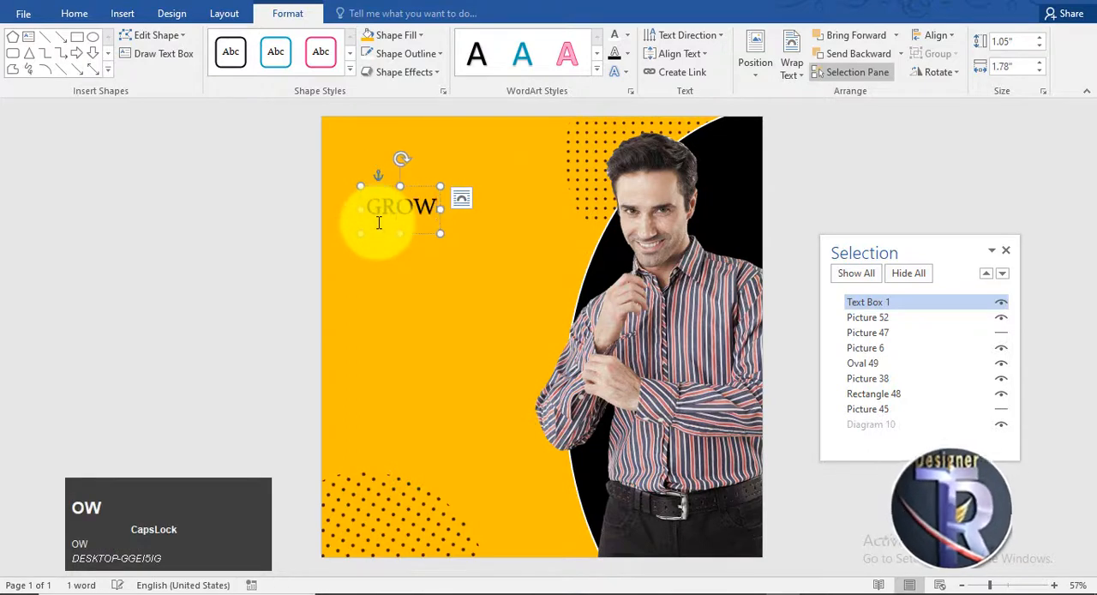
left_click(411, 186)
Step: Set the GROW text in Arial Black at 80 pt
left_click(73, 14)
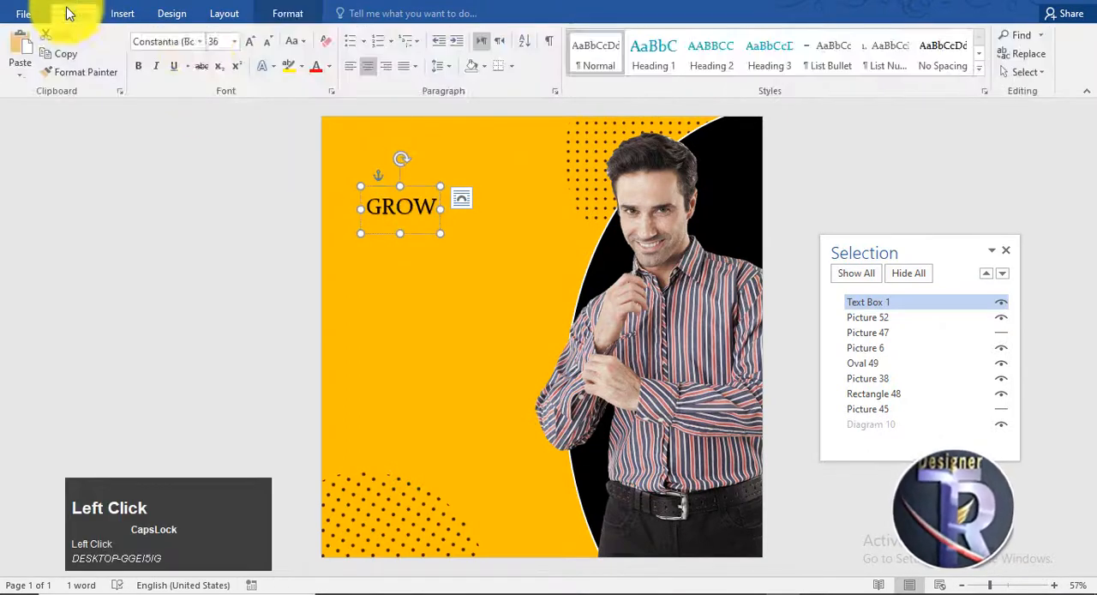
left_click(202, 42)
left_click(171, 198)
left_click(255, 47)
left_click(255, 47)
left_click(256, 47)
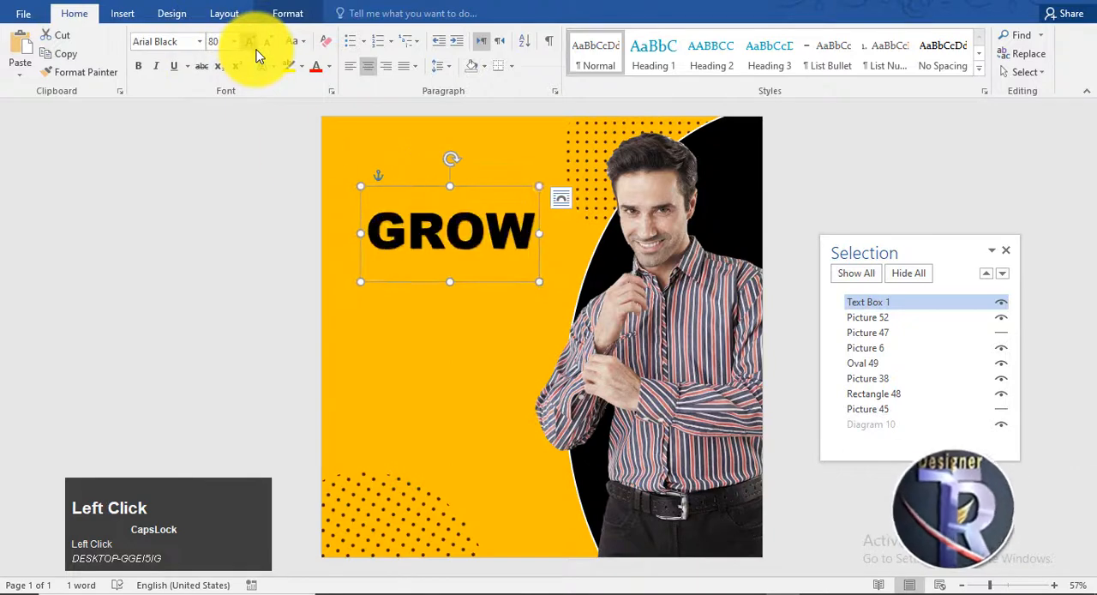
Step: Change the duplicated text below GROW to "YOUR" and set it to 72 pt
left_click_drag(476, 280, 357, 287)
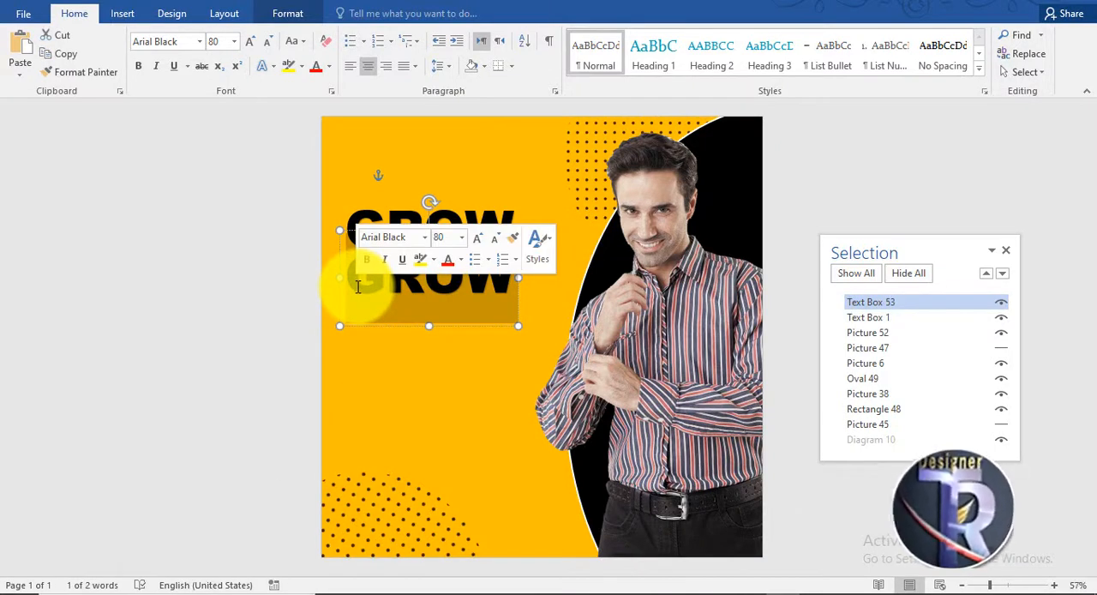
type("YOUR")
left_click(452, 235)
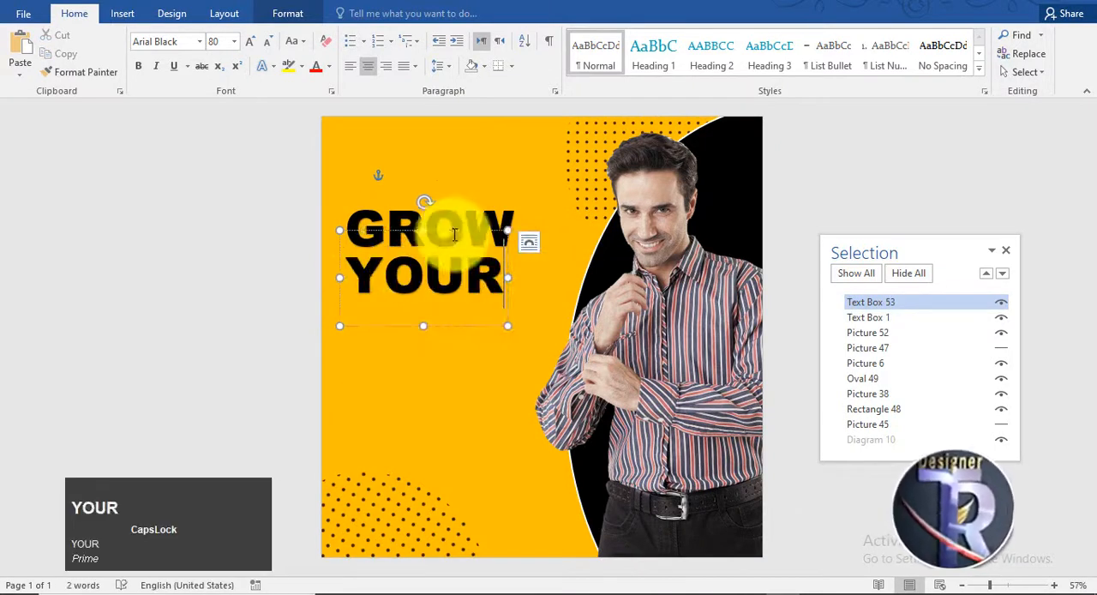
left_click(268, 41)
Step: Replace the text of the copy below YOUR with "Business" at 72 pt and nudge it up toward YOUR
left_click_drag(435, 318, 343, 330)
type("b")
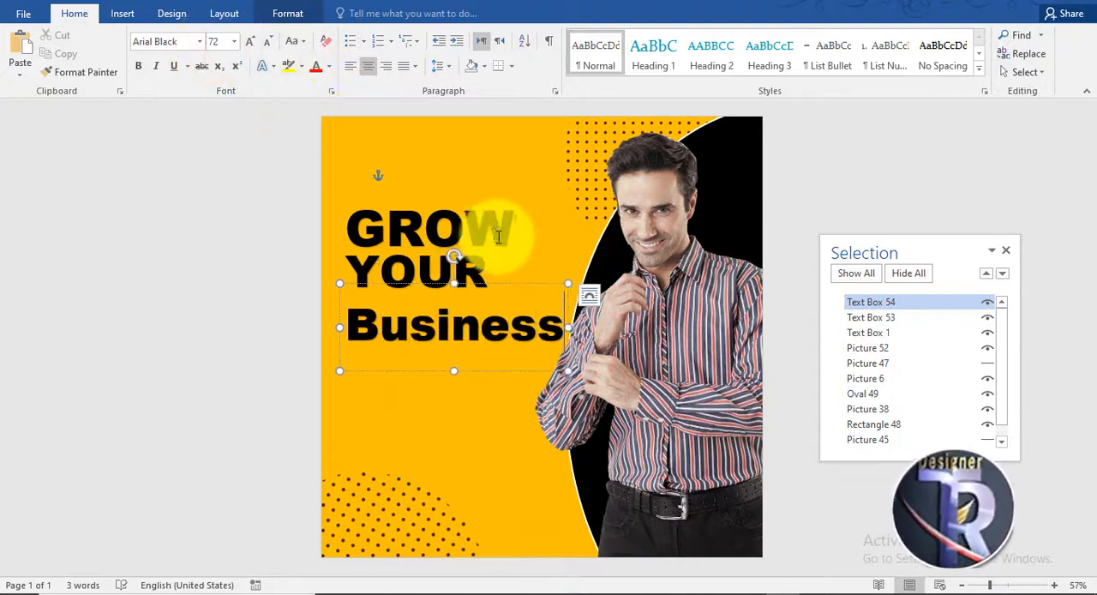
left_click(506, 284)
left_click(266, 47)
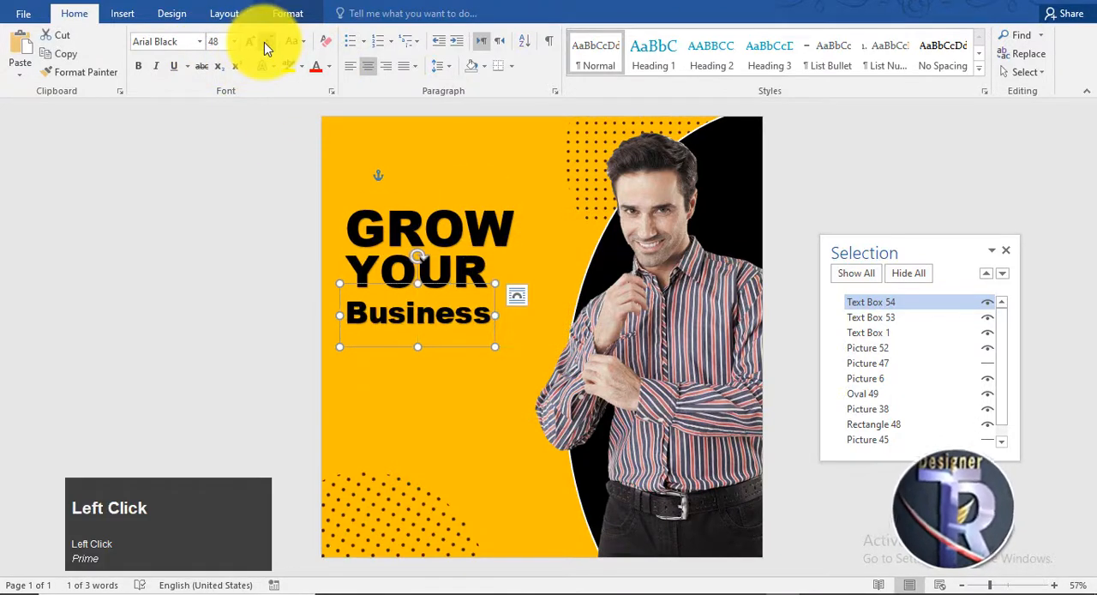
left_click(252, 46)
left_click_drag(488, 370, 488, 367)
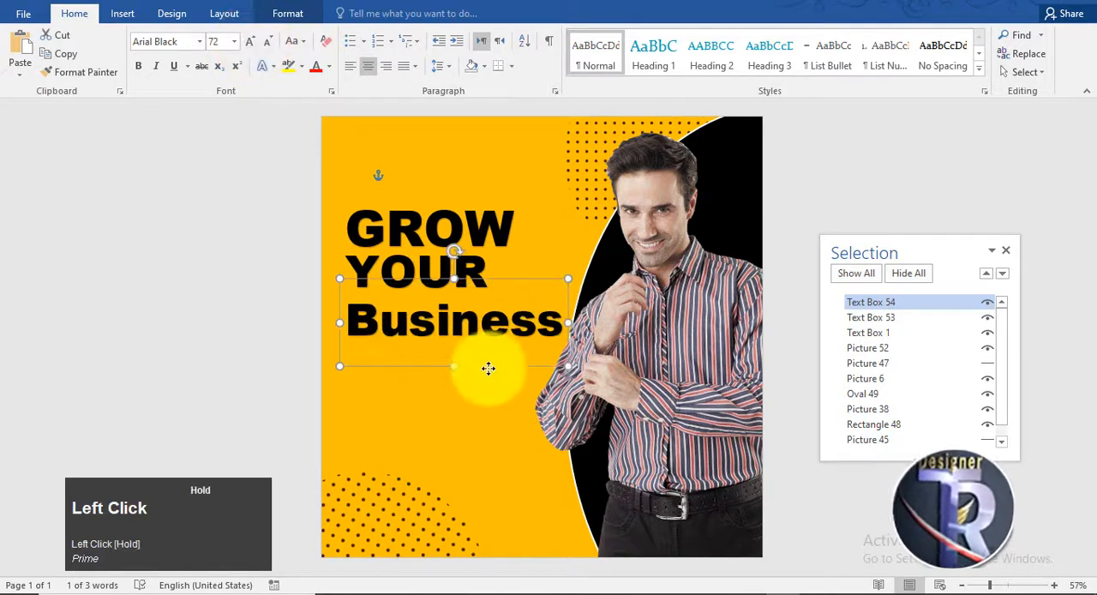
Step: Set the Business text in Arial and shift it slightly down beneath YOUR
left_click(201, 47)
left_click(197, 196)
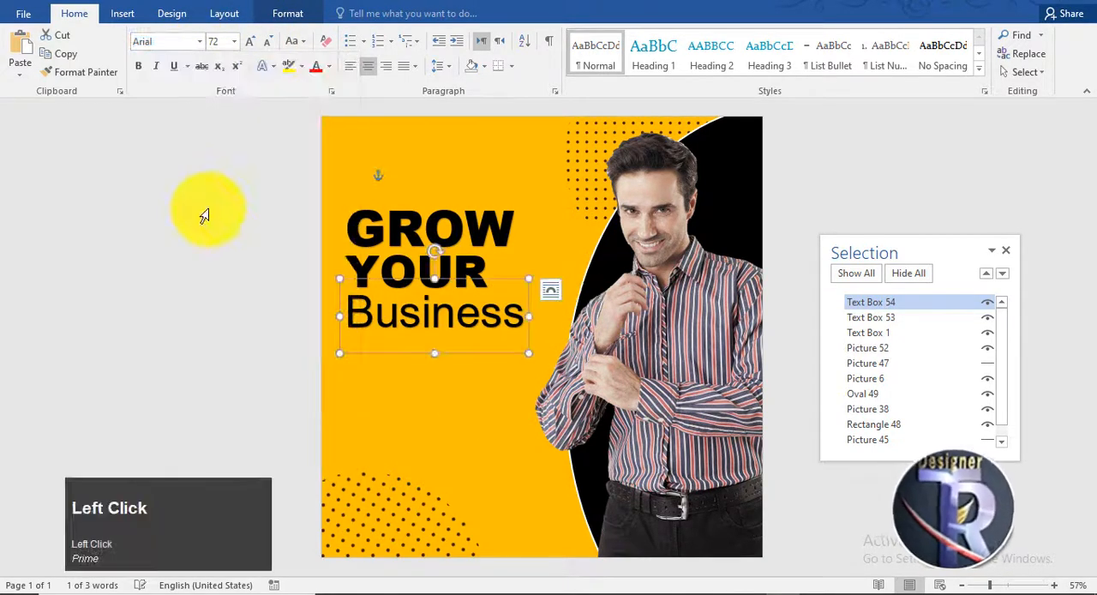
left_click_drag(500, 358, 503, 359)
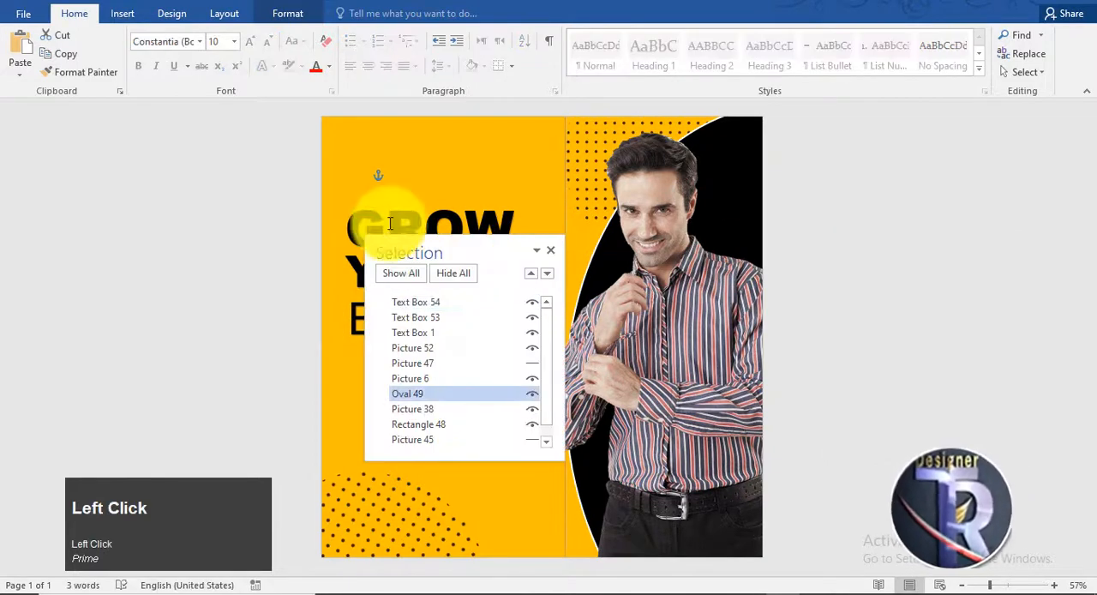
Step: Move the Selection pane off the headline text to the empty area beside the page
left_click(454, 232)
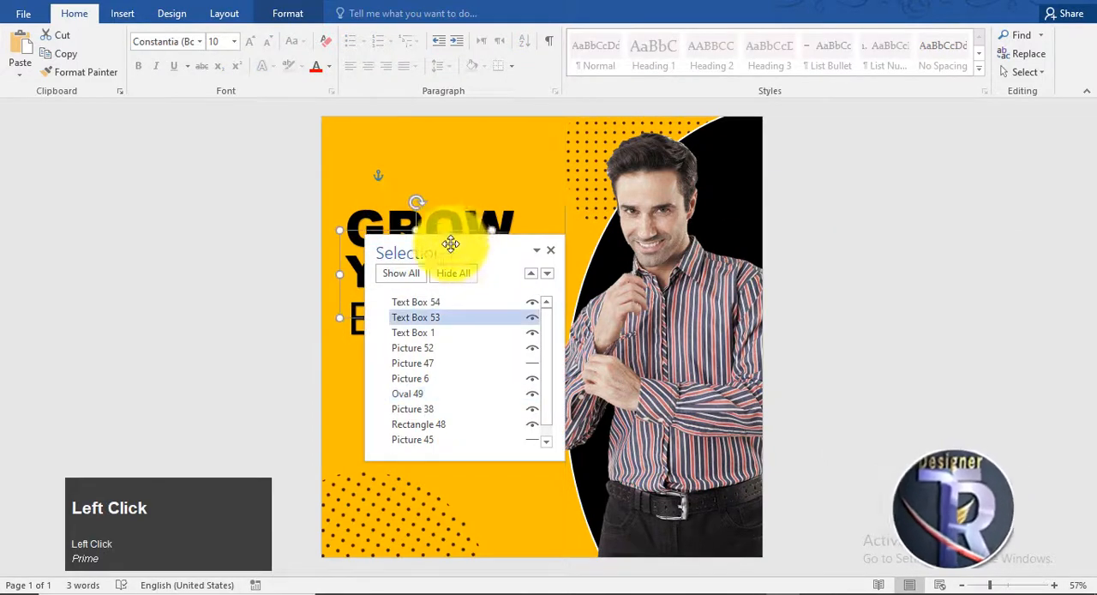
left_click_drag(451, 245, 979, 225)
left_click(833, 197)
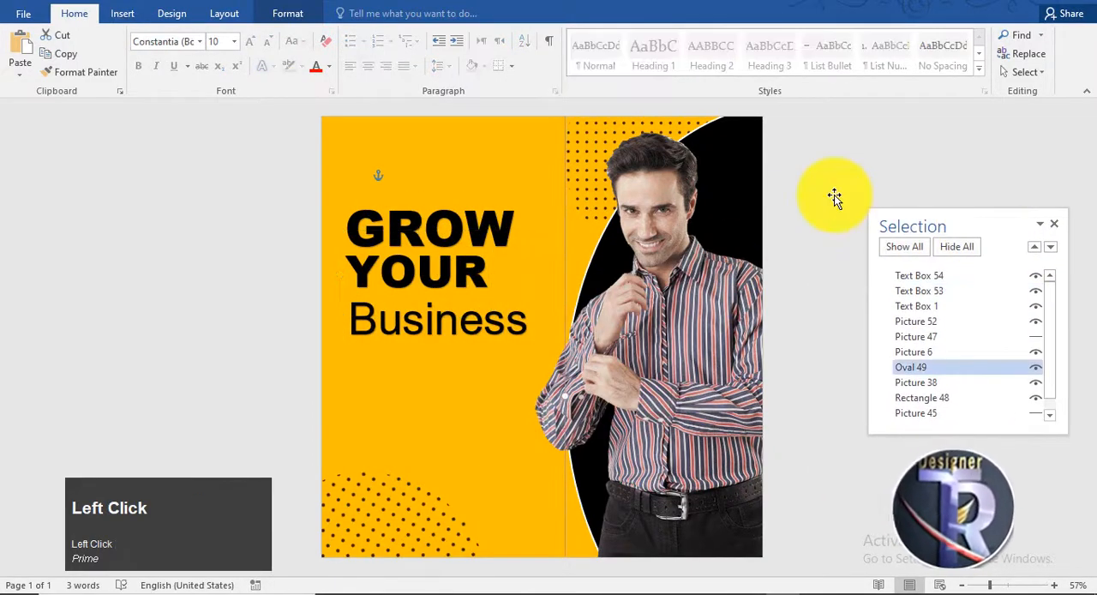
scroll(892, 352, "down", 1)
scroll(892, 352, "up", 1)
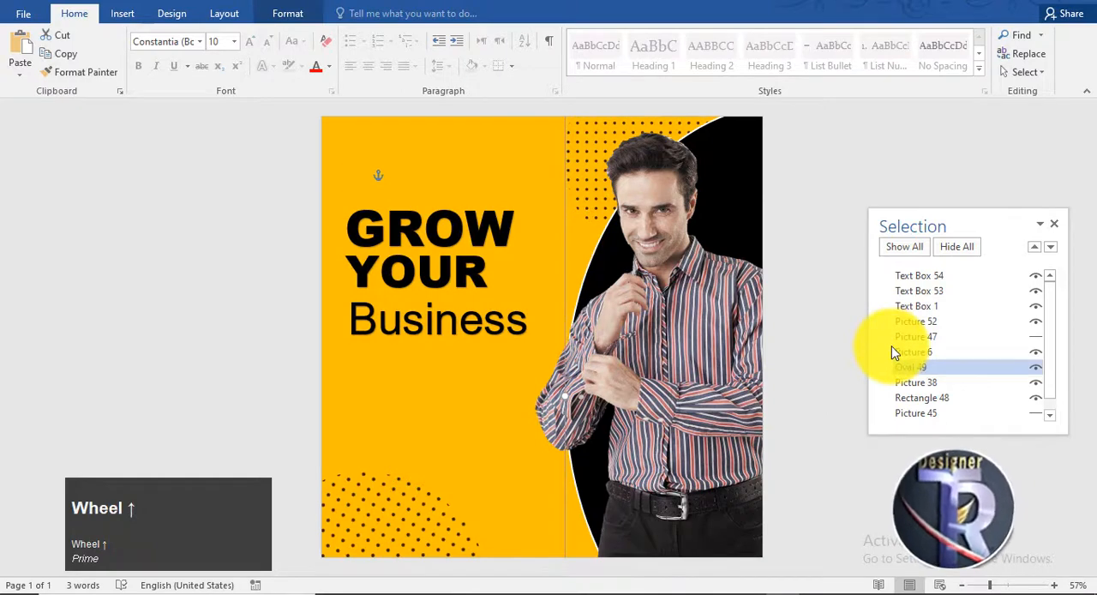
Step: Insert a circle measuring 1.27" by 1.27" below the Business text
left_click(121, 13)
left_click(220, 58)
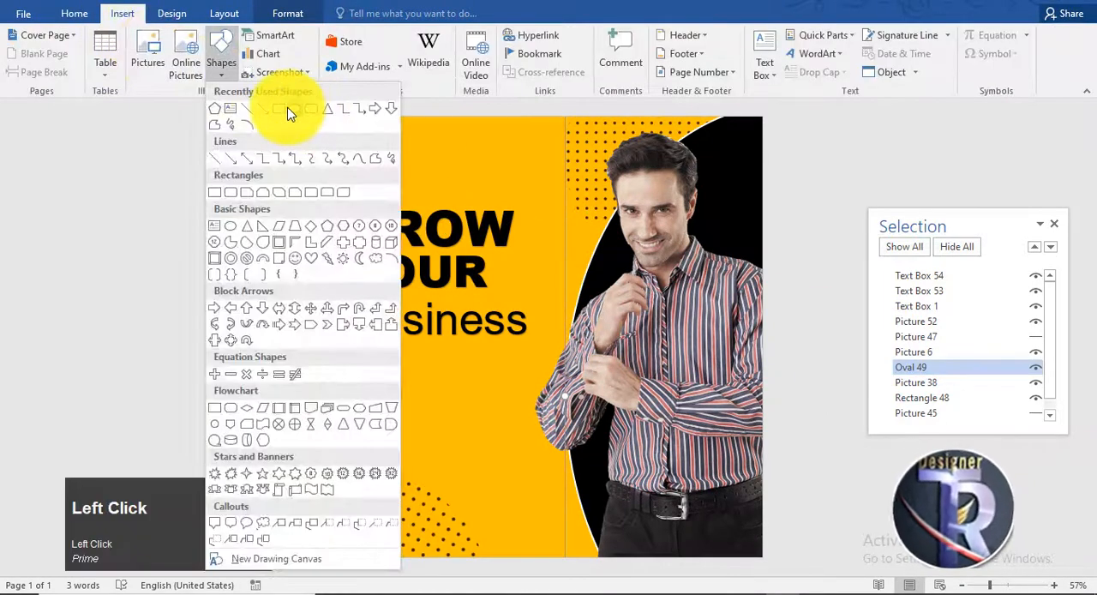
left_click(288, 112)
left_click(390, 395, "shift")
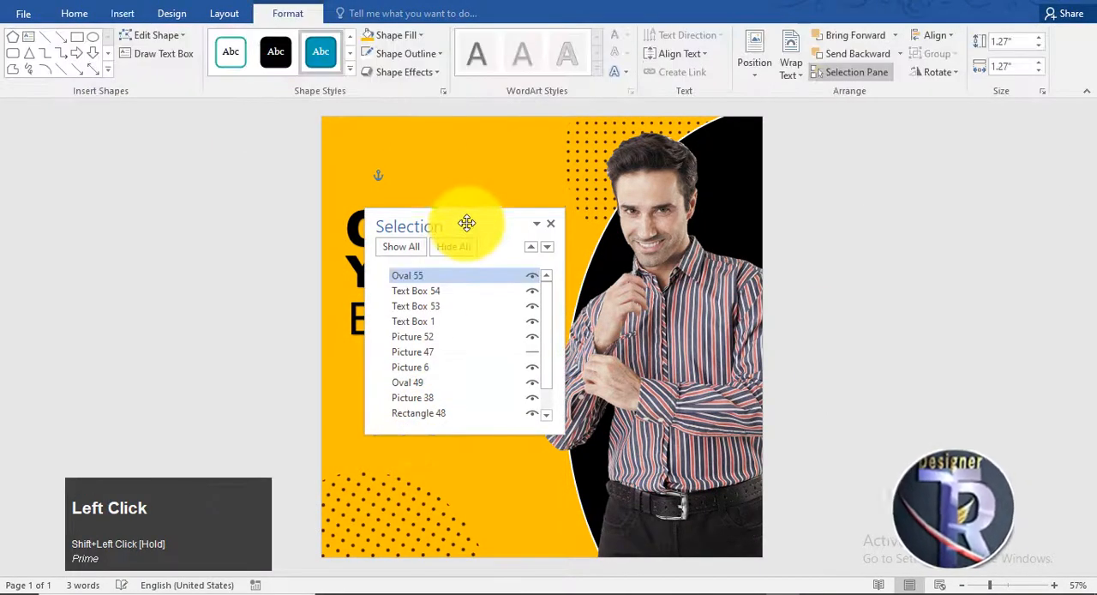
Step: Apply the solid black shape style to the circle below Business and enlarge it to 1.67" by 1.67"
left_click_drag(465, 220, 98, 208)
left_click(272, 52)
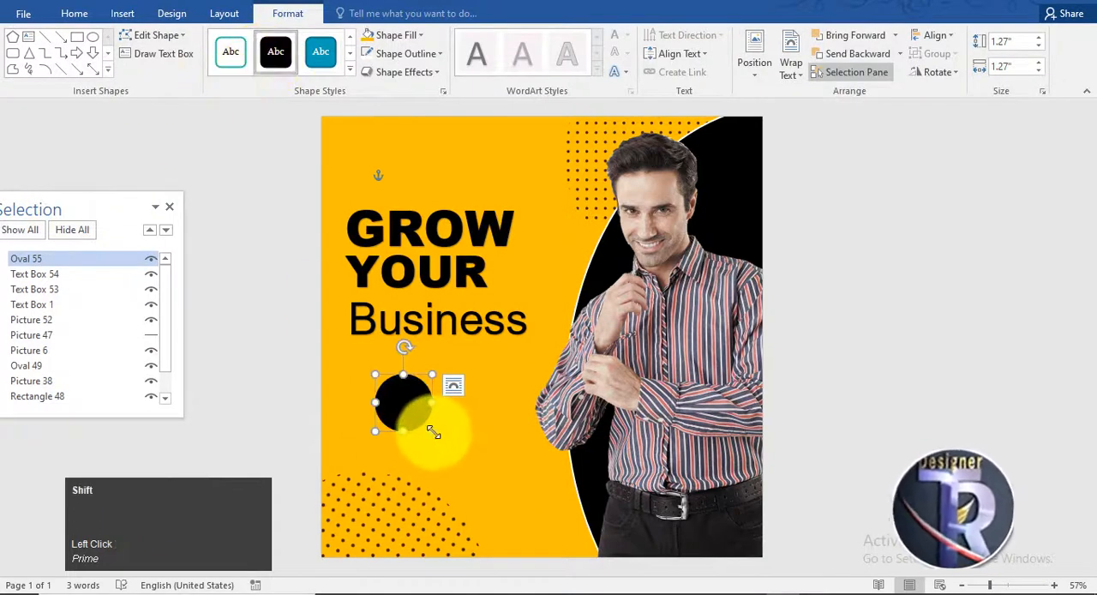
left_click_drag(432, 431, 450, 448)
left_click_drag(424, 421, 440, 412)
Step: Draw a rectangle about 0.82" high and 3.64" wide across the black circle and align both shapes by their middles
left_click(77, 36)
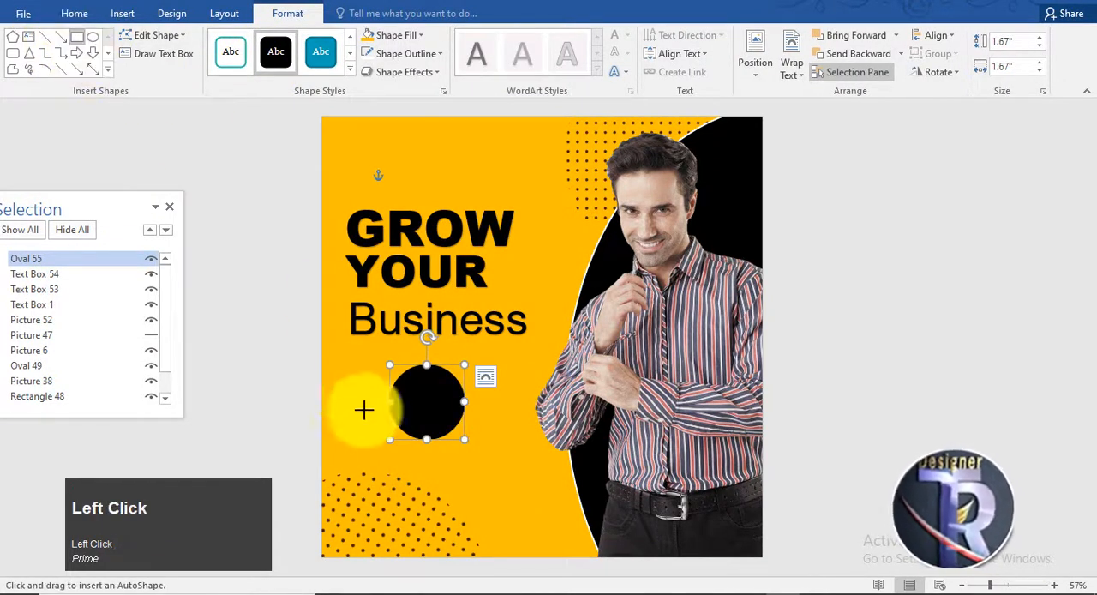
mouse_move(343, 381)
left_mouse_down()
mouse_move(385, 409)
mouse_move(505, 418)
left_mouse_up()
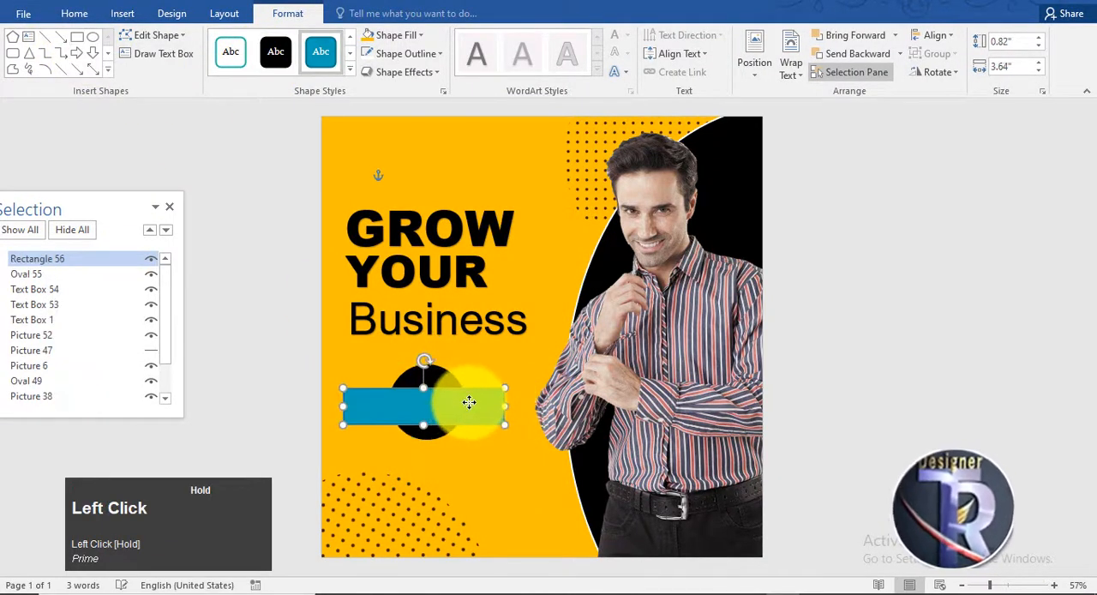
left_click(428, 372, "shift")
left_click(932, 35)
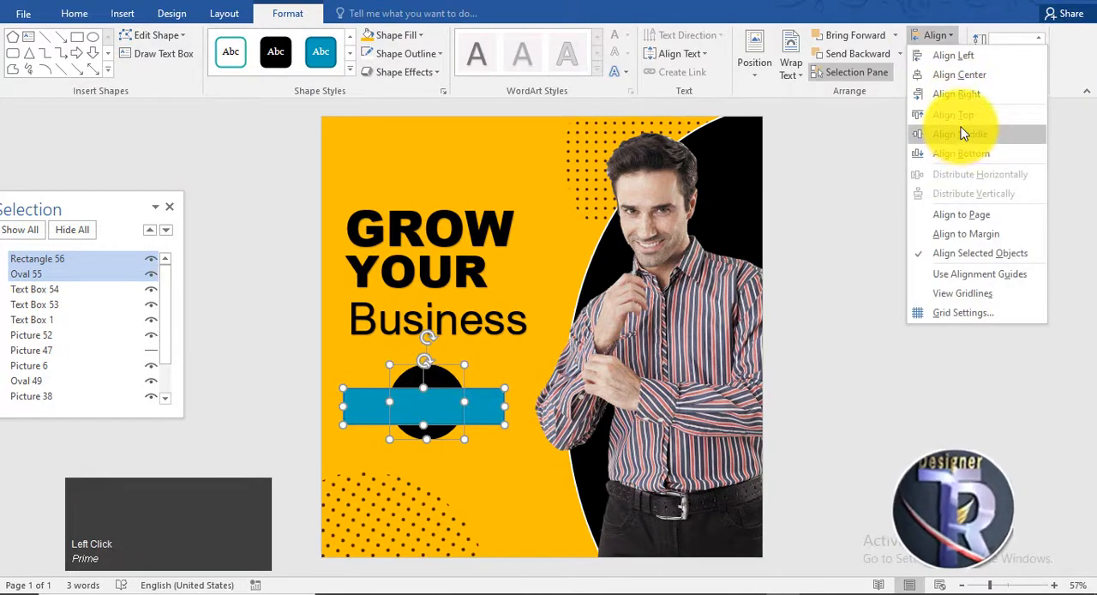
left_click(961, 134)
Step: Edit the rectangle's points to cut an inward V-shaped notch into both short ends, forming a ribbon
right_click(482, 408)
left_click(572, 217)
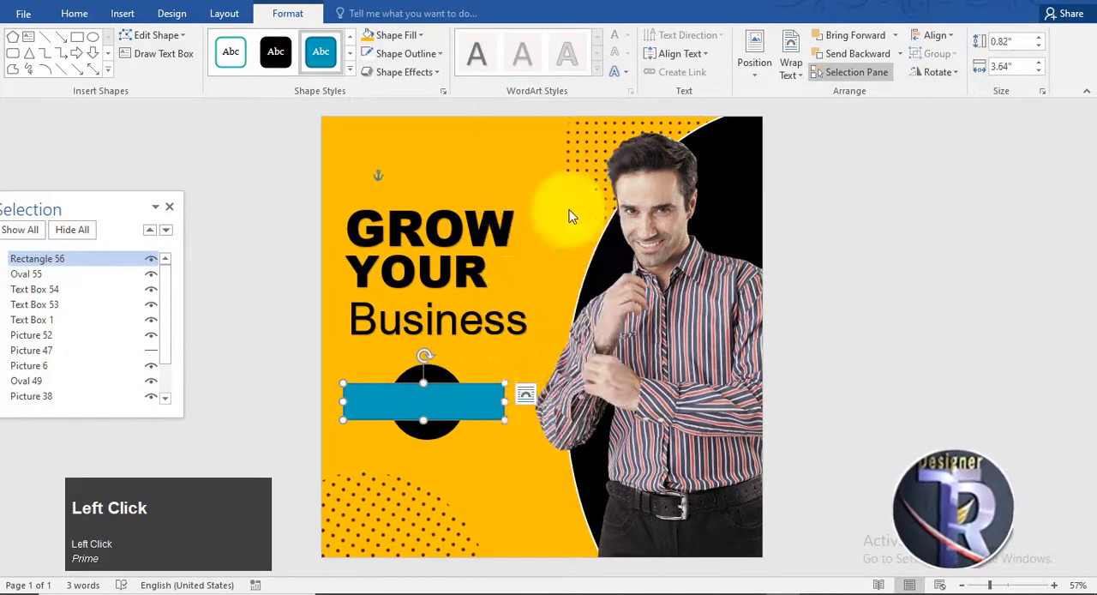
right_click(503, 402)
left_click(521, 414)
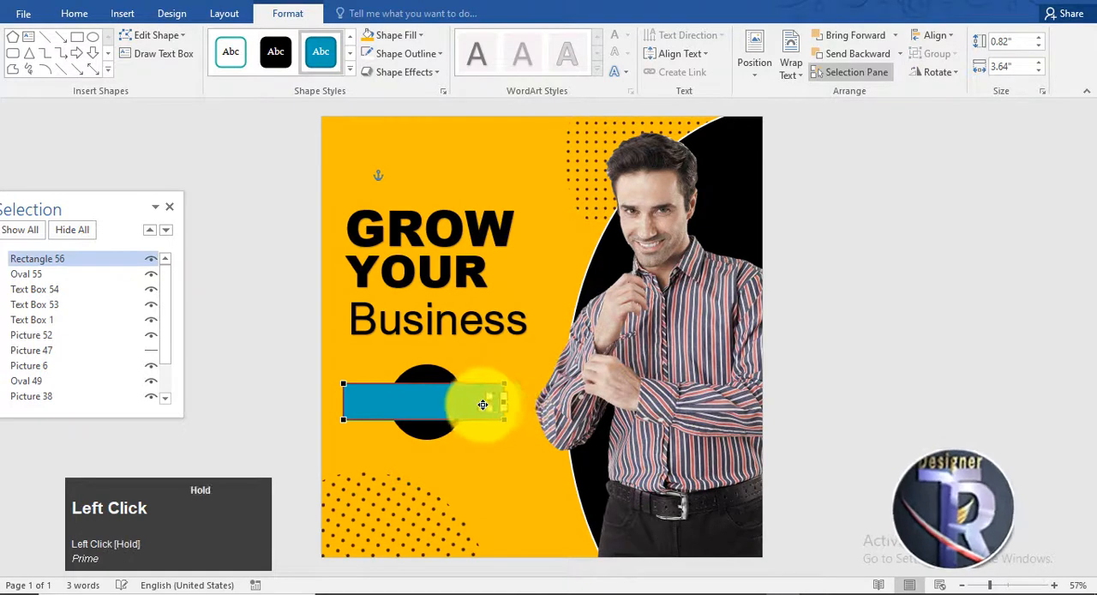
left_click_drag(482, 404, 486, 402)
right_click(343, 400)
left_click(358, 410)
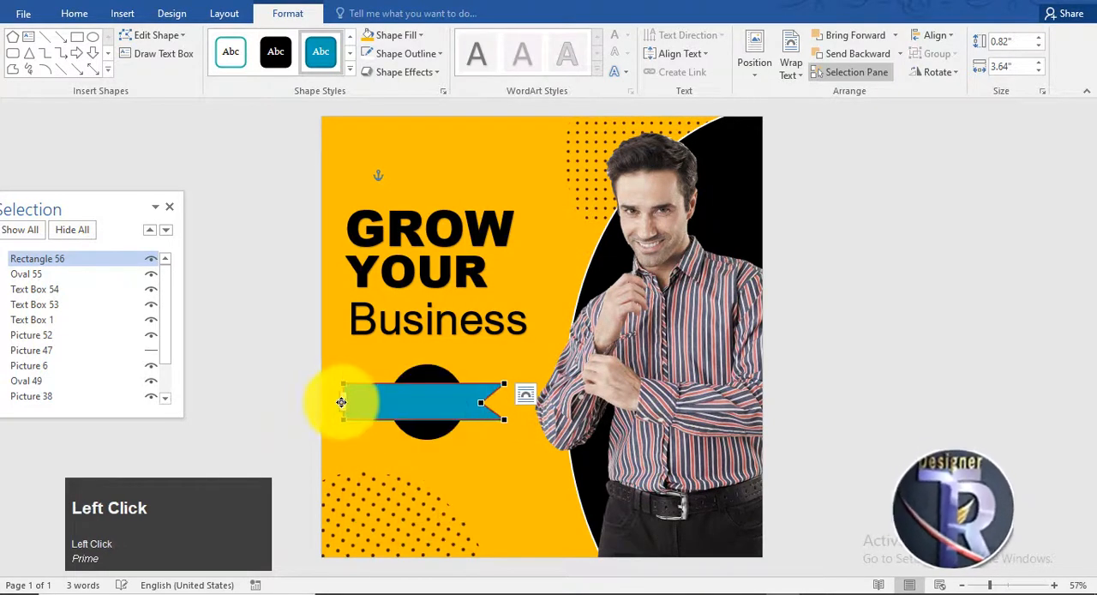
Step: Apply the solid black shape style to the ribbon and send it behind the circle
left_click(275, 52)
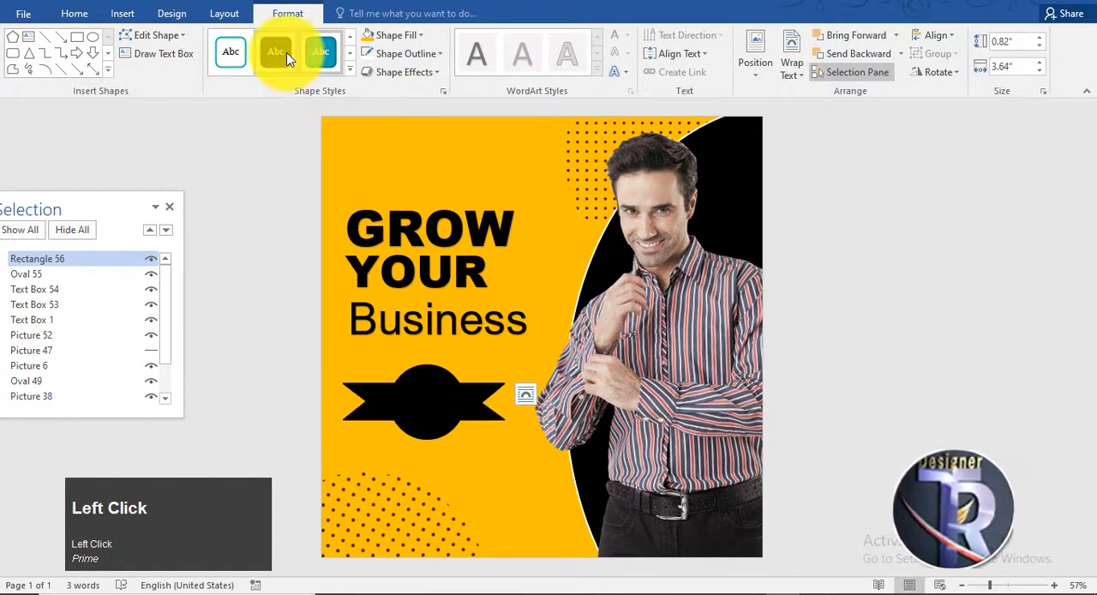
right_click(423, 399)
left_click(470, 267)
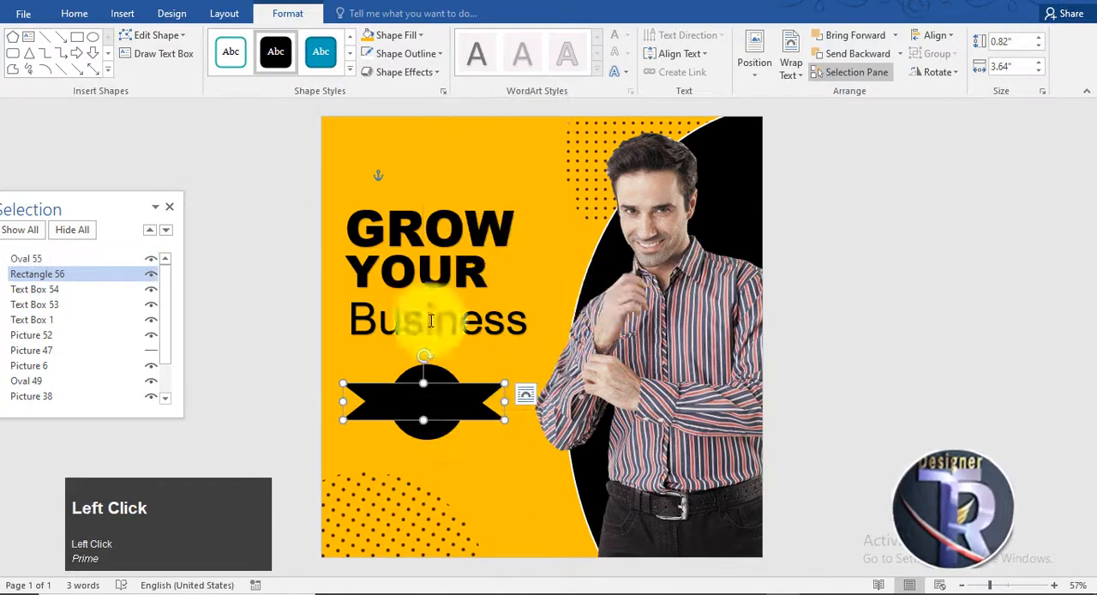
Step: Give the black circle on the ribbon a white outline
left_click(439, 382)
left_click(407, 55)
left_click(372, 94)
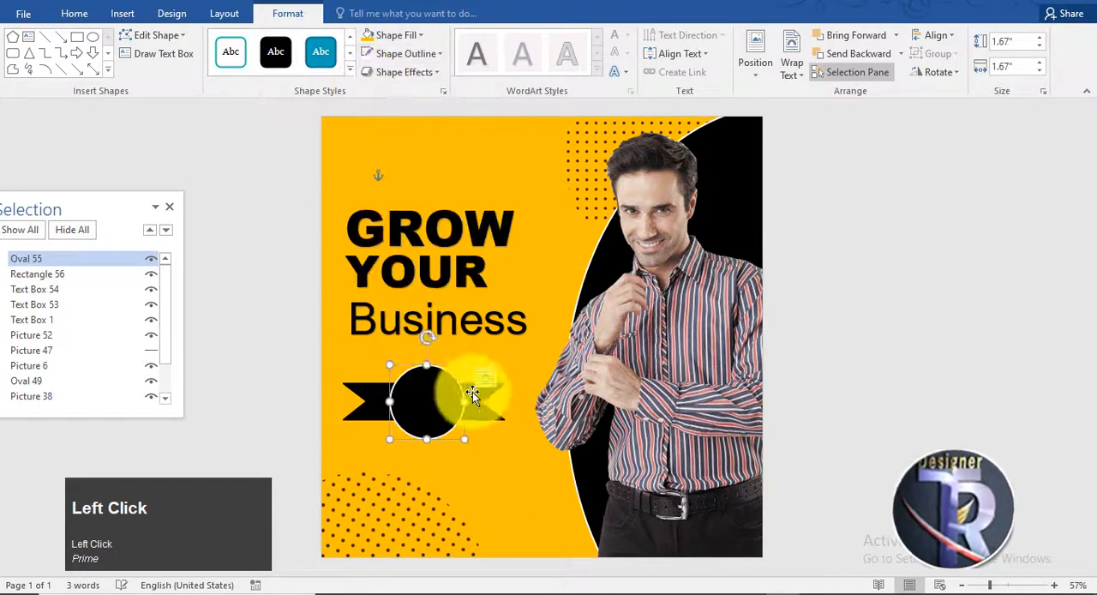
Step: Shift the ribbon slightly right to centre it on the circle and group the two shapes
left_click(481, 411)
left_click(428, 390, "shift")
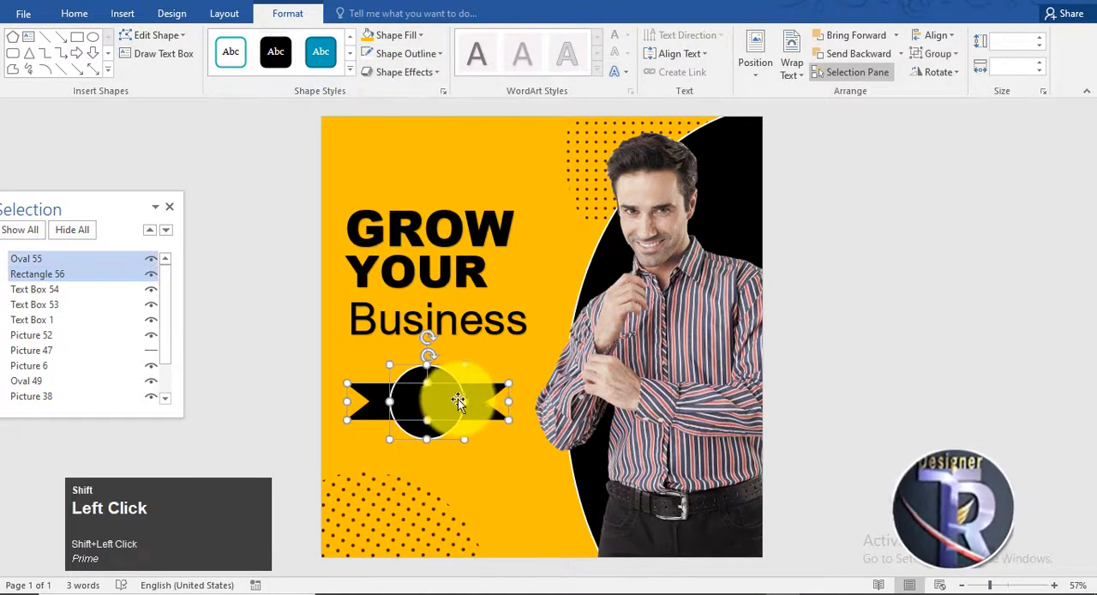
right_click(441, 392)
mouse_move(532, 245)
left_click(634, 248)
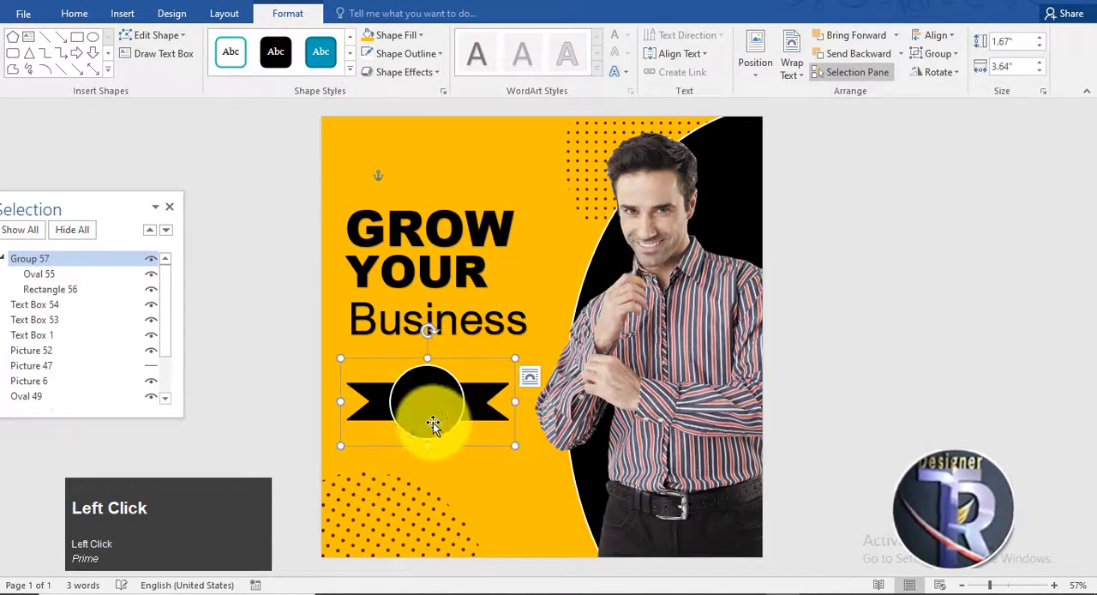
Step: Move the grouped ribbon badge above the GROW headline, in line with the text below it
left_click_drag(434, 420, 418, 186)
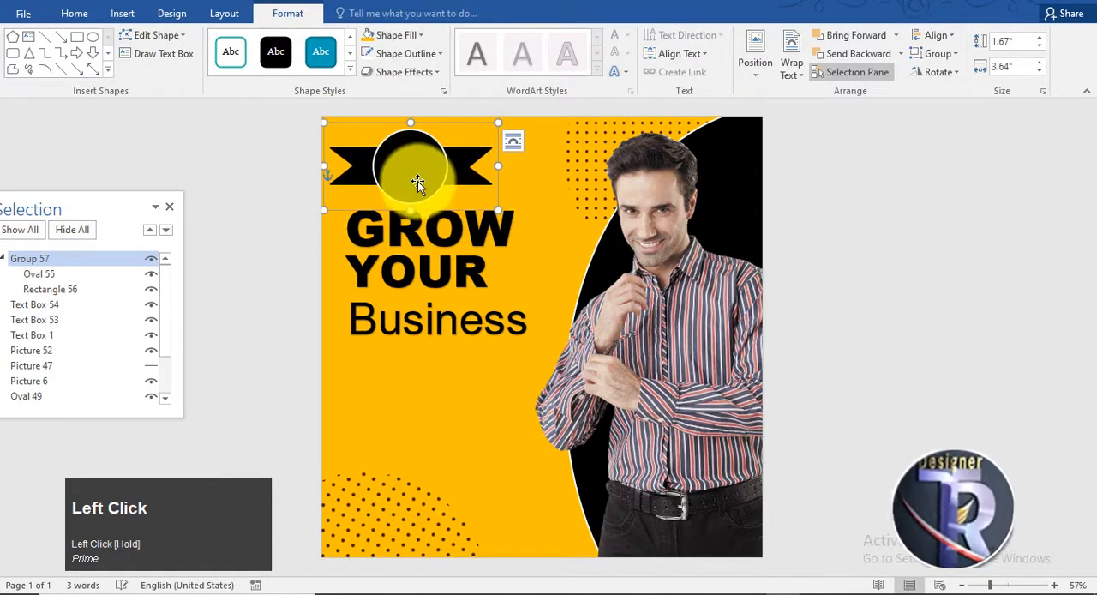
key("Up")
key("Up")
key("Right")
key("Up")
left_click(854, 221)
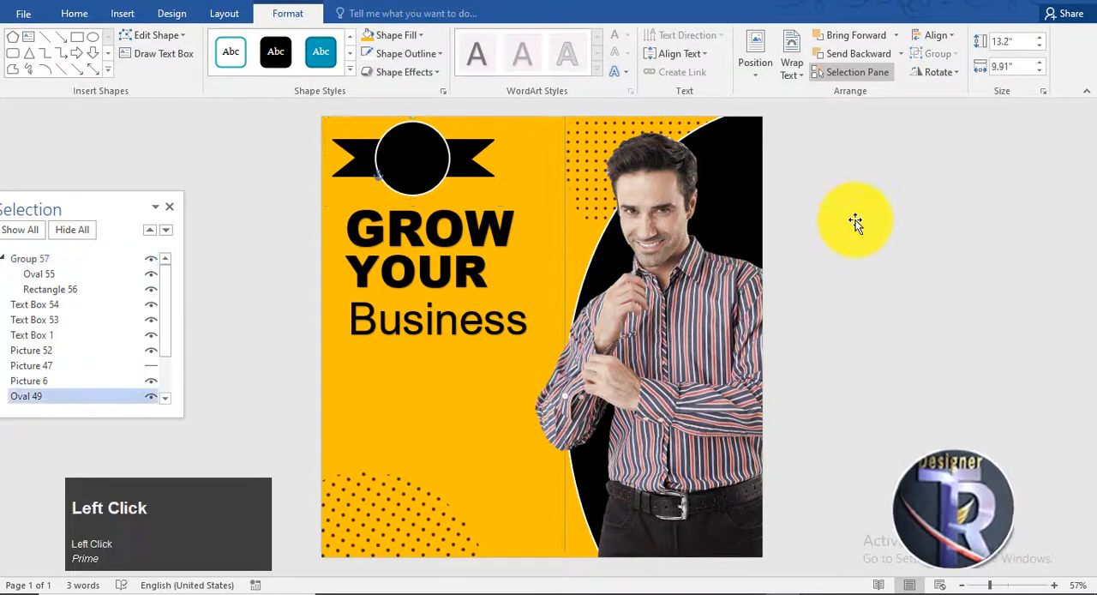
left_click_drag(432, 155, 444, 154)
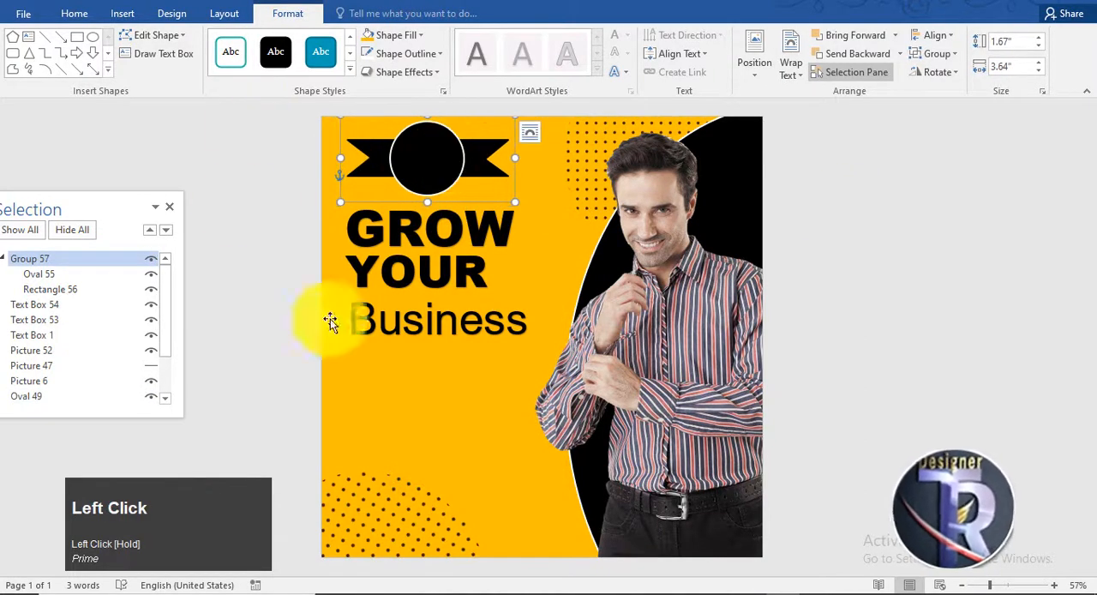
Step: Duplicate the GROW text box onto the ribbon badge and make the copy's text white
left_click(455, 223)
left_click_drag(471, 285, 477, 211, "ctrl")
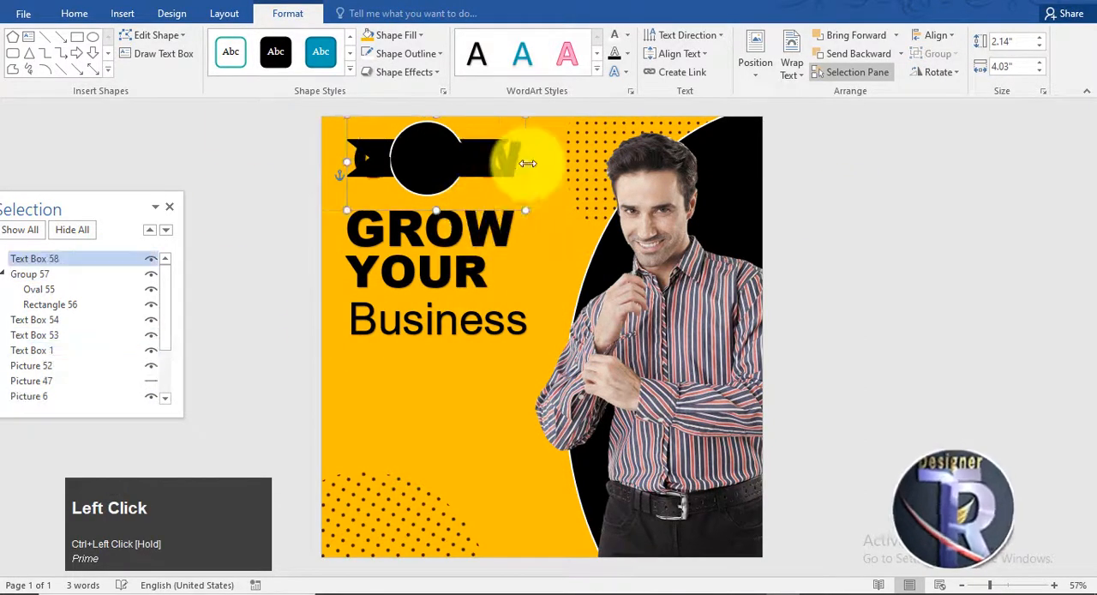
triple_click(435, 184)
left_click(623, 38)
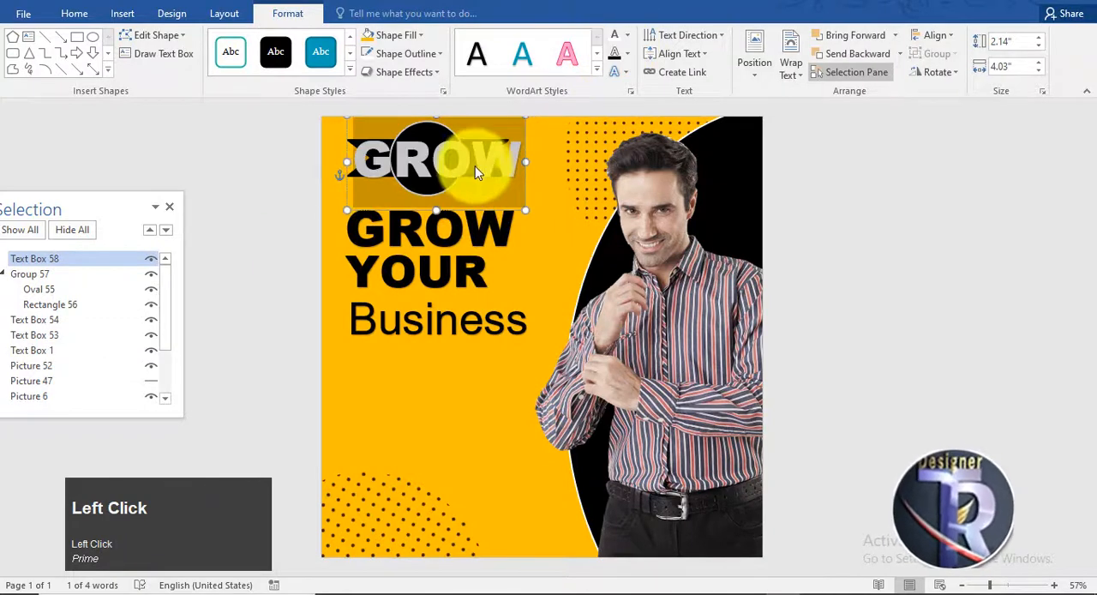
Step: Replace the white copy's text with "LOGO"
type("log")
key("BackSpace")
key("BackSpace")
type("OG")
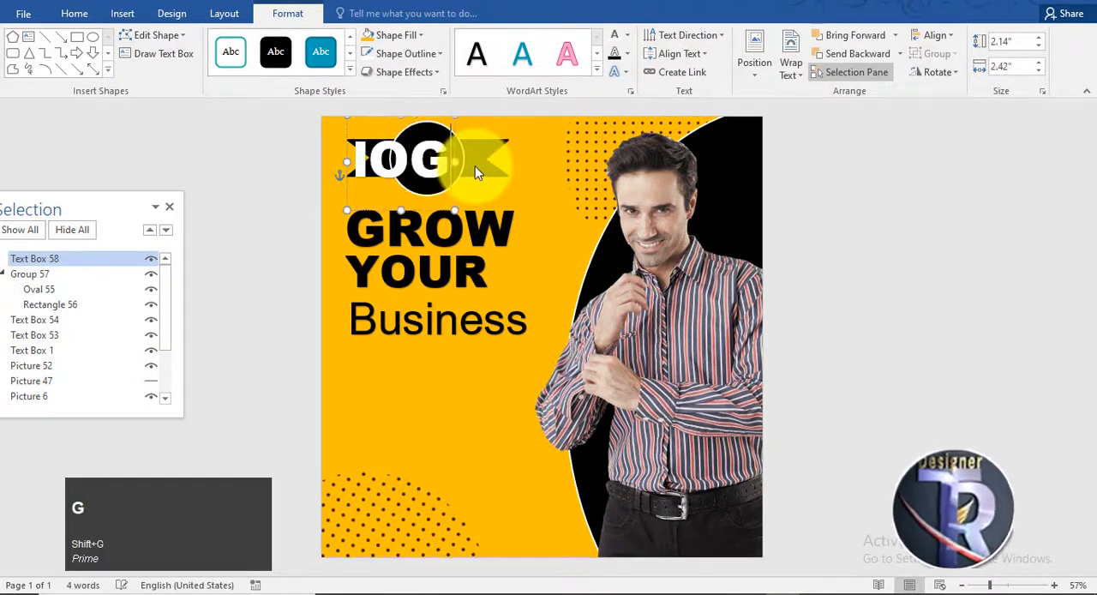
key("BackSpace")
key("BackSpace")
key("BackSpace")
type("LOGO")
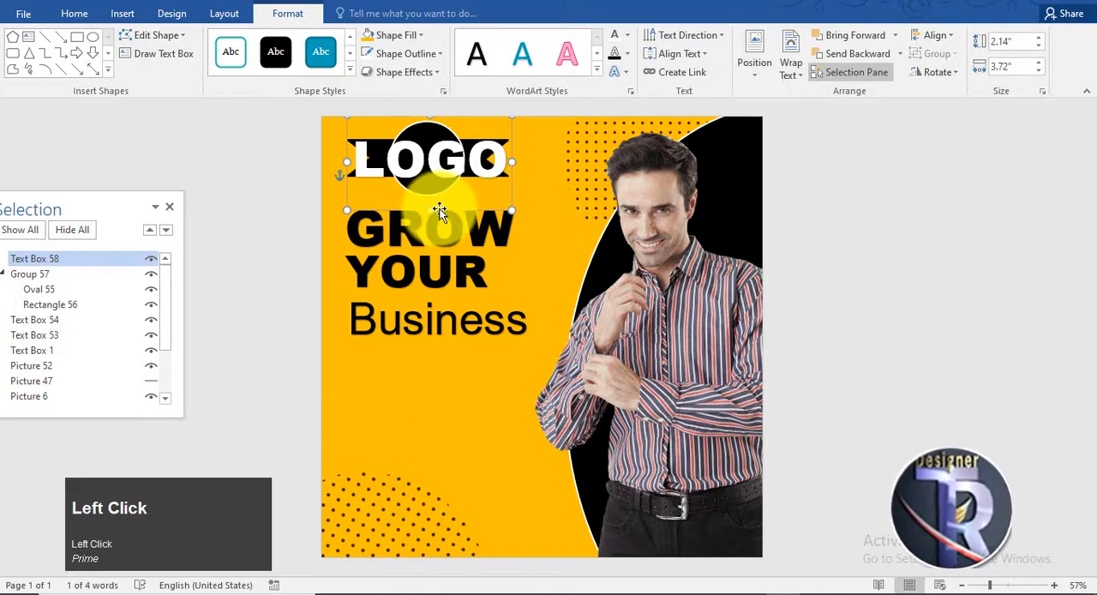
Step: Shrink the LOGO text to fit the black circle and centre it inside
key("ctrl+shift+comma")
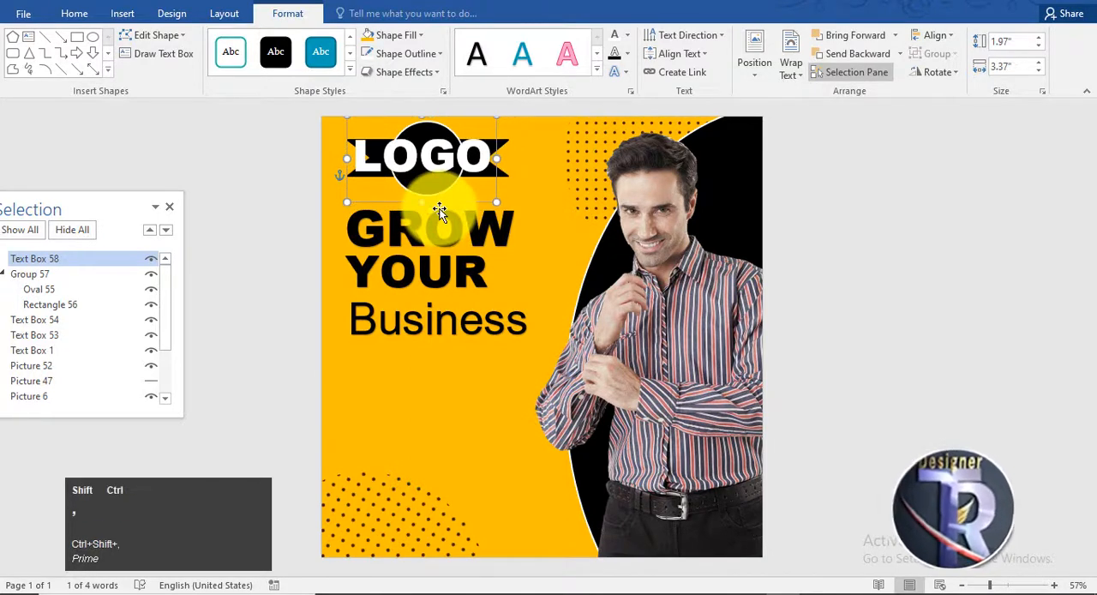
left_click_drag(400, 168, 438, 180)
key("Left")
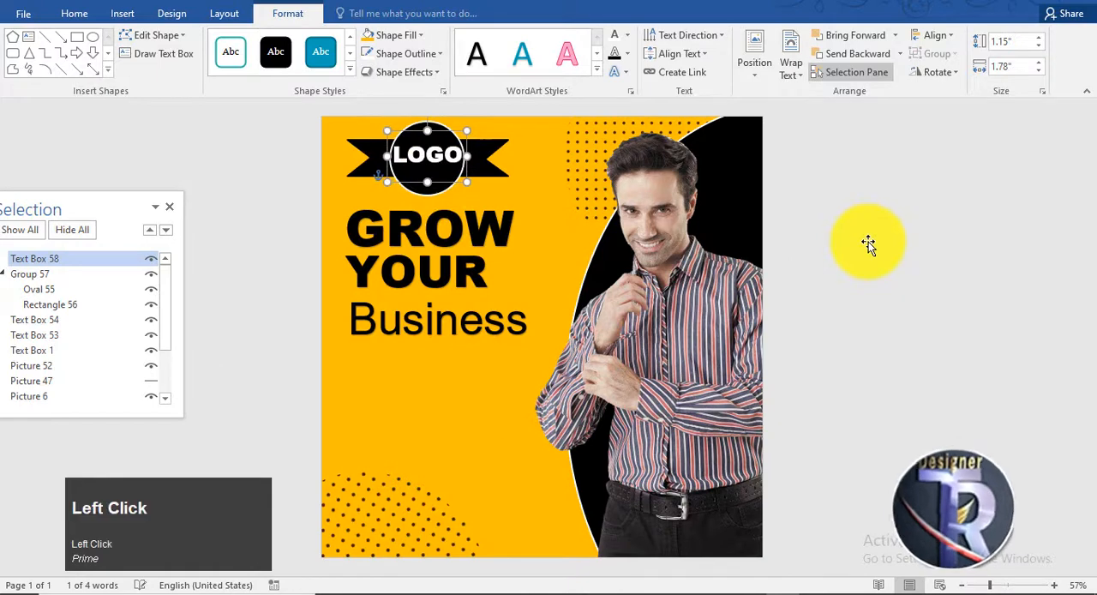
left_click(868, 244)
left_click(502, 349)
left_click(974, 350)
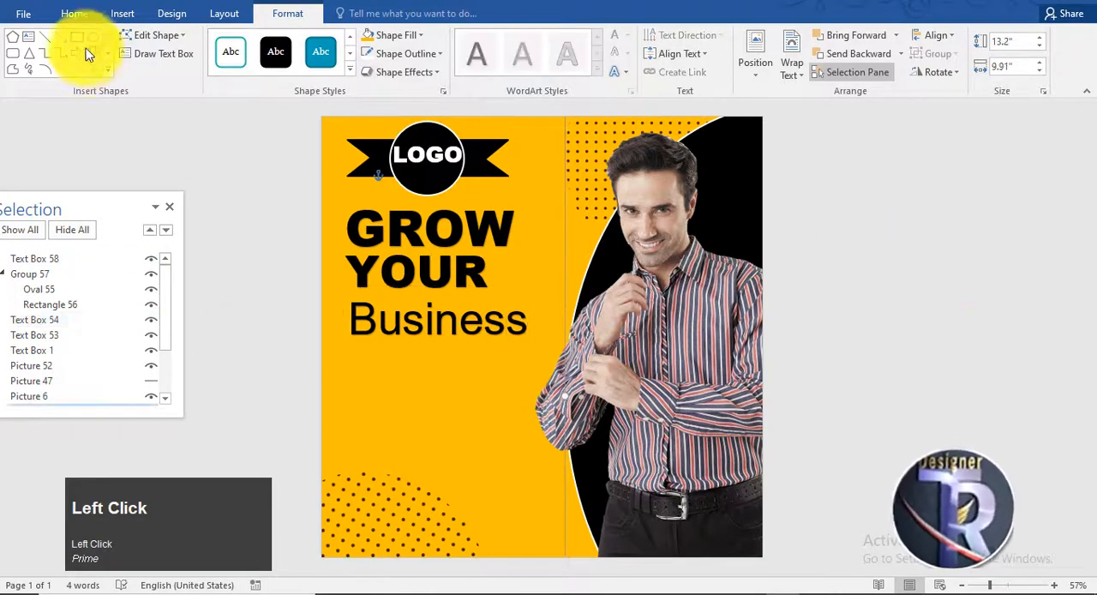
Step: Draw a fully rounded rectangle about 0.79" high and 3.33" wide directly below the Business text
left_click(13, 53)
left_click_drag(360, 358, 509, 396)
left_click_drag(470, 386, 470, 375)
left_click_drag(368, 348, 519, 350)
left_click_drag(484, 377, 478, 377)
Step: Remove the rounded rectangle's fill, give it a thicker black outline, and shift it slightly down
left_click(400, 36)
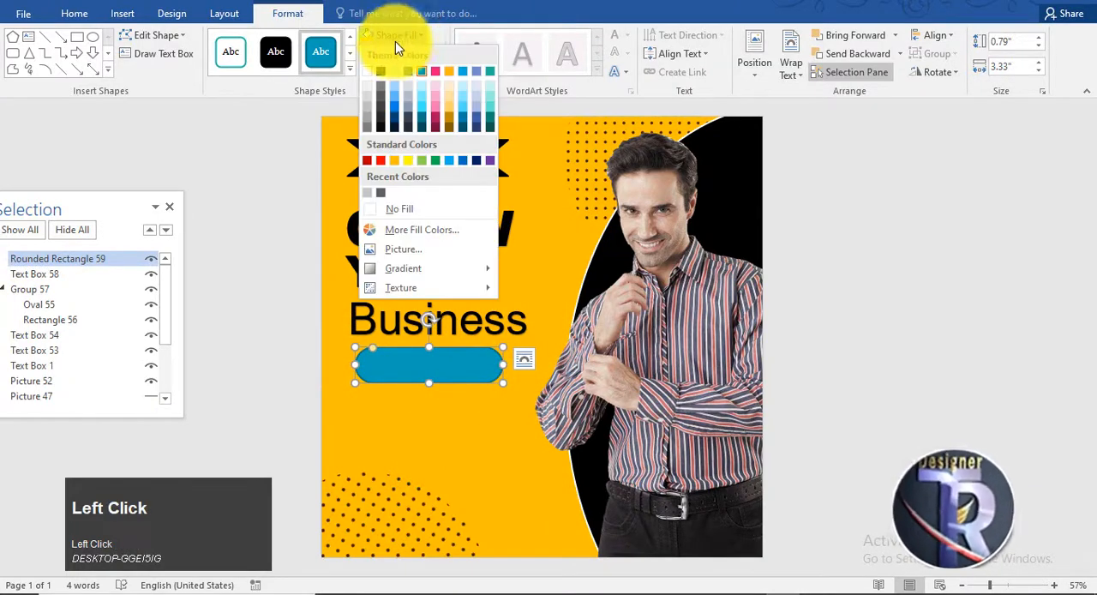
left_click(402, 209)
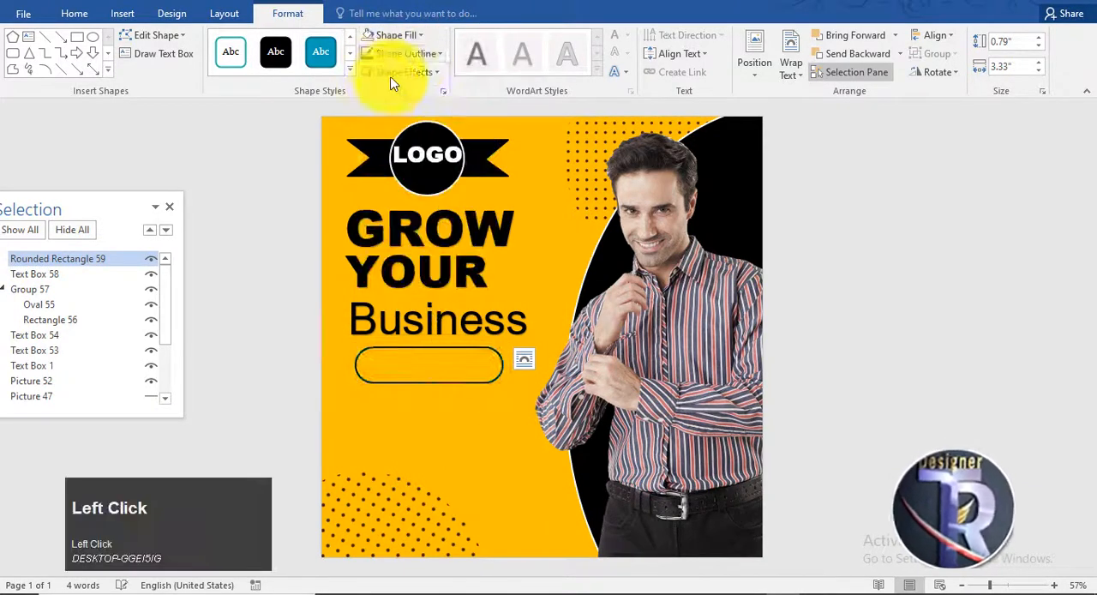
left_click(406, 53)
mouse_move(399, 266)
left_click(575, 401)
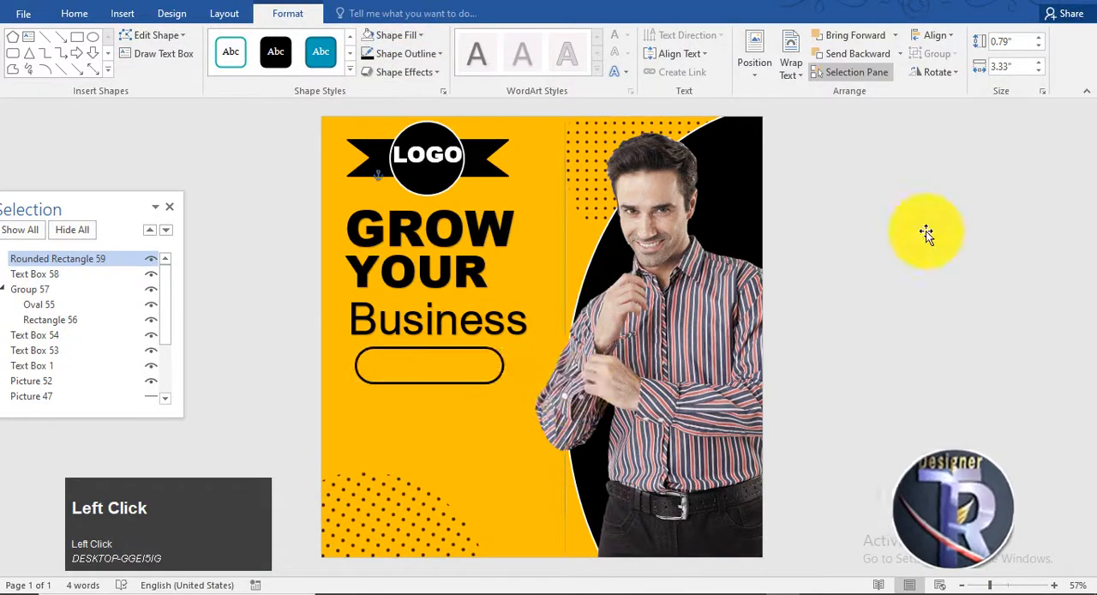
left_click(459, 384)
left_click_drag(459, 384, 460, 403)
Step: Copy the Business text box onto the rounded rectangle and replace the copy's text with "Join US"
left_click(464, 361)
left_click_drag(520, 374, 356, 387)
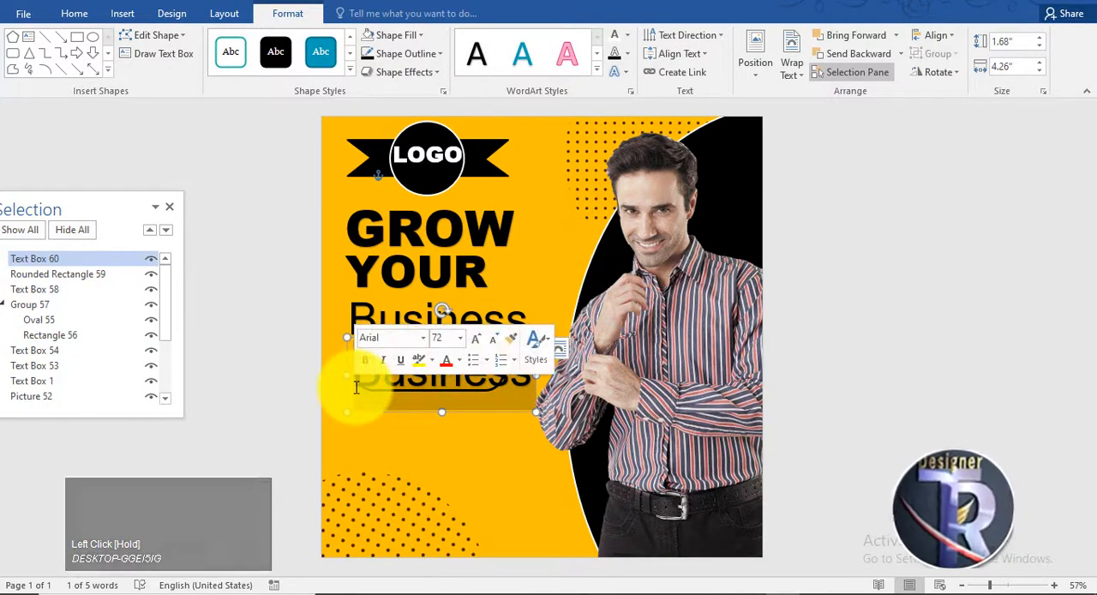
type("Join US")
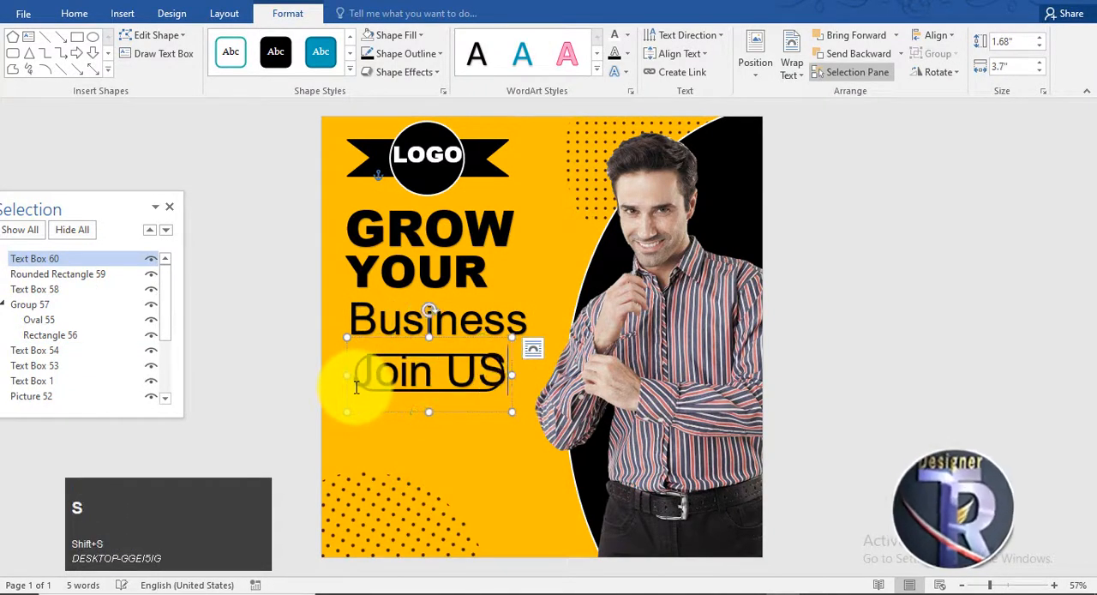
Step: Shrink the Join US text and centre it inside the rounded rectangle
key("ctrl+a")
key("ctrl+shift+comma")
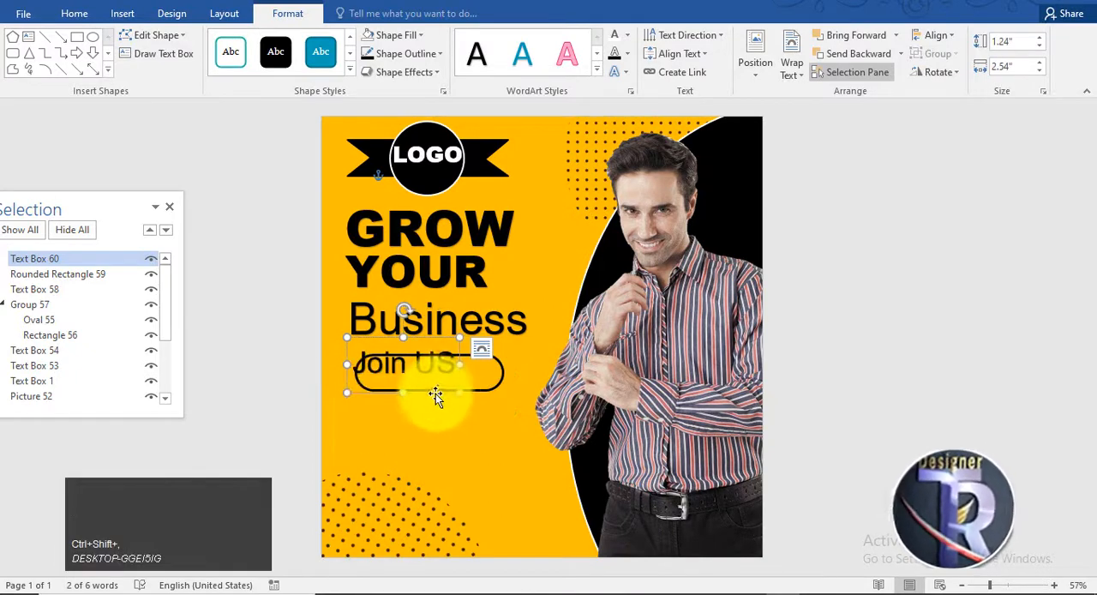
left_click_drag(435, 393, 455, 403)
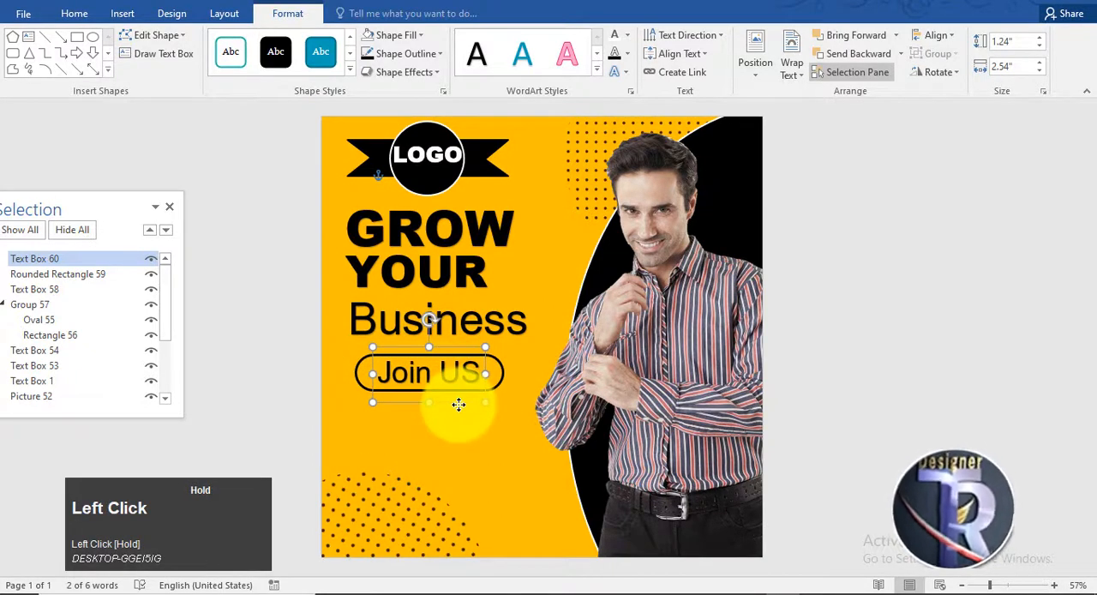
left_click(942, 338)
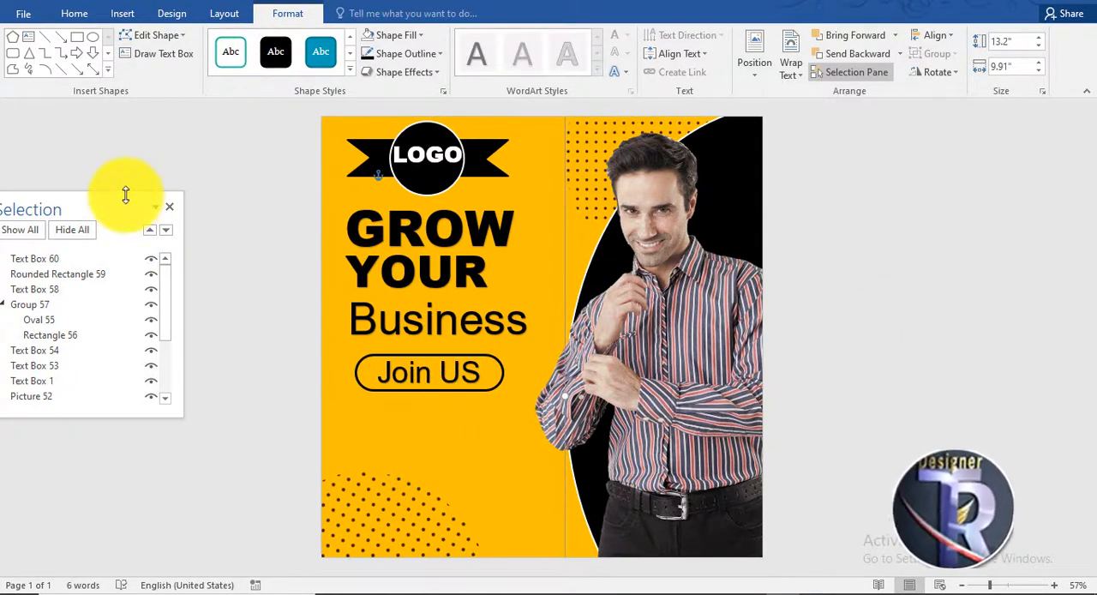
Step: Move the Selection pane to the empty area beside the man's photo and unhide Picture 47, the location icon
left_click_drag(126, 196, 935, 112)
scroll(985, 239, "down", 2)
left_click(981, 253)
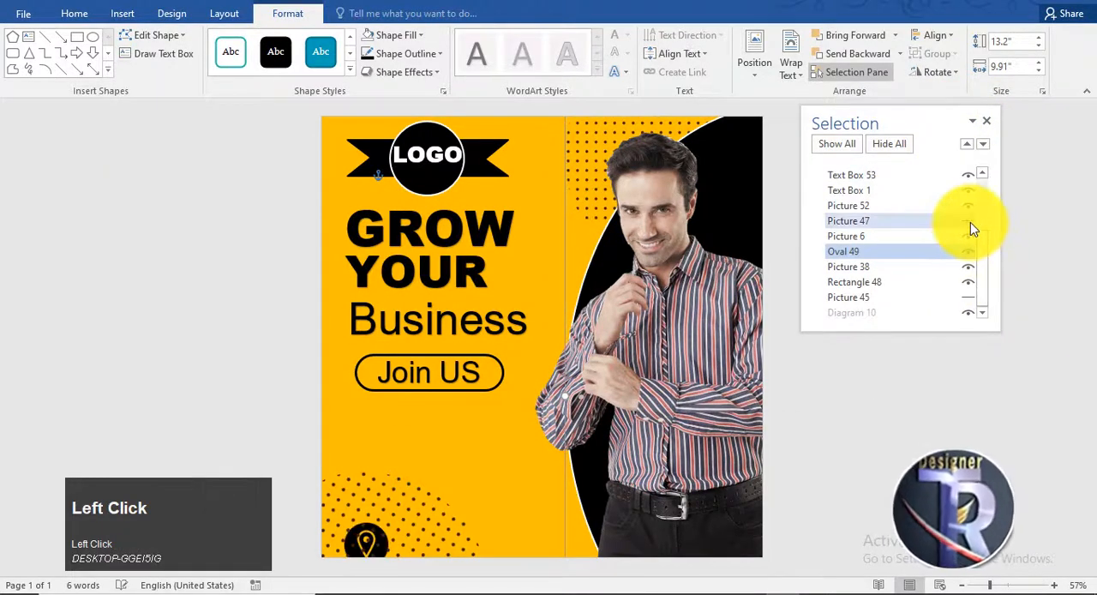
left_click_drag(844, 251, 889, 170)
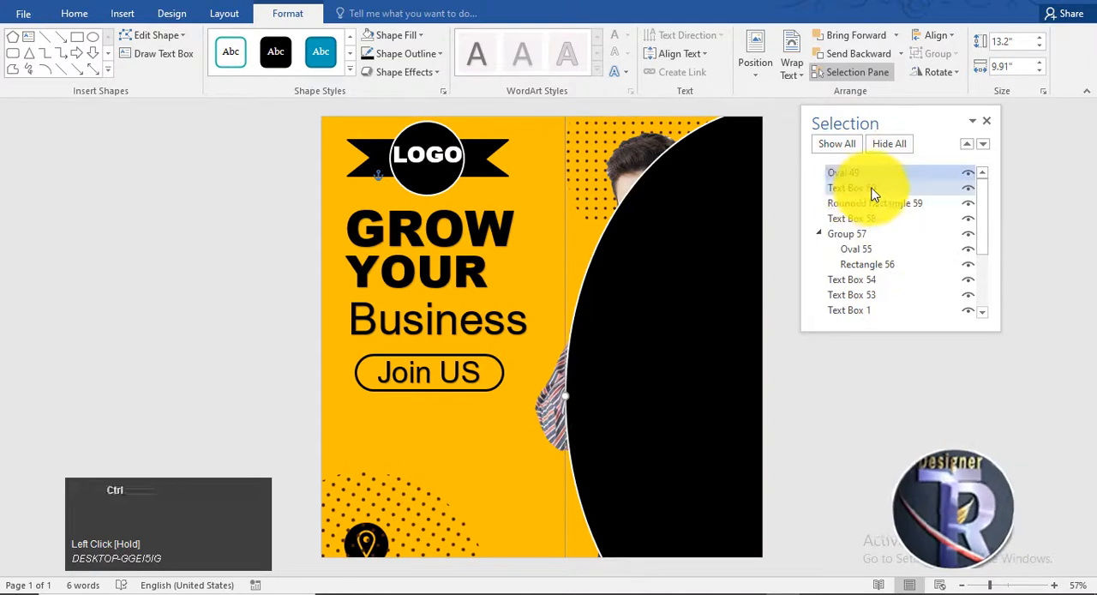
key("ctrl+z")
scroll(901, 275, "down", 3)
Step: Shift the lower dot pattern further down the page and move the location icon up below the Join US button
left_click(421, 509)
left_click_drag(421, 509, 362, 437)
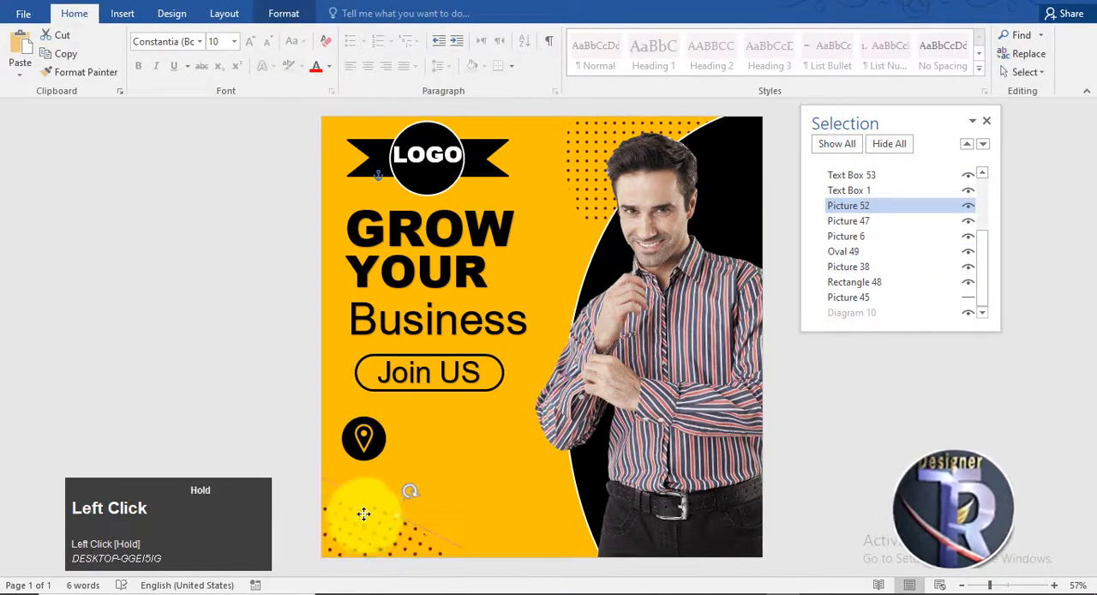
left_click_drag(363, 514, 365, 442)
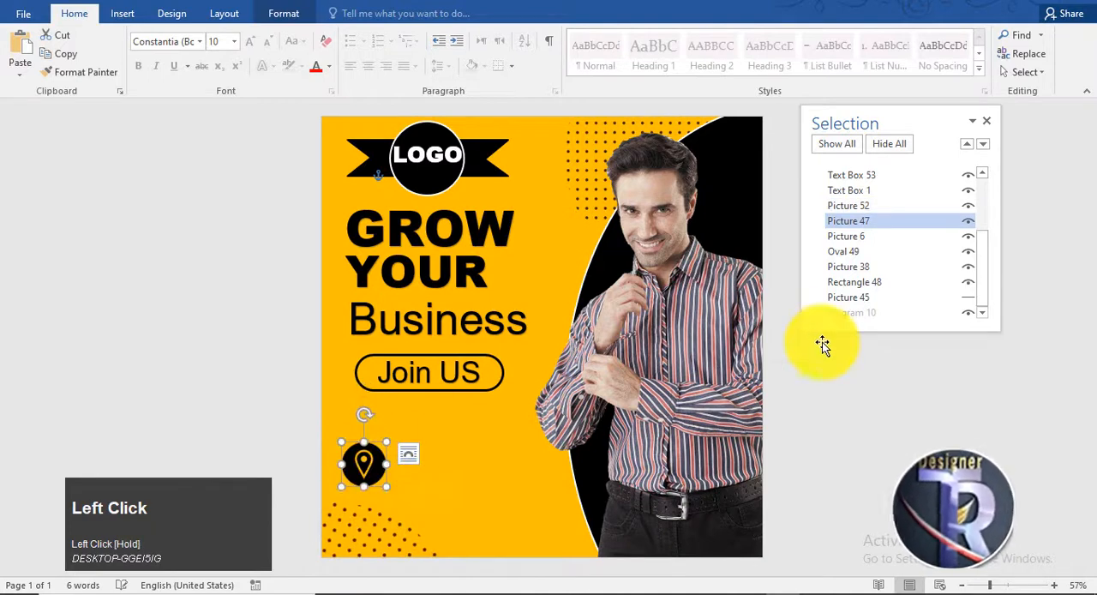
Step: Unhide Picture 45, the phone icon, and bring it in front of the background shapes
left_click(963, 300)
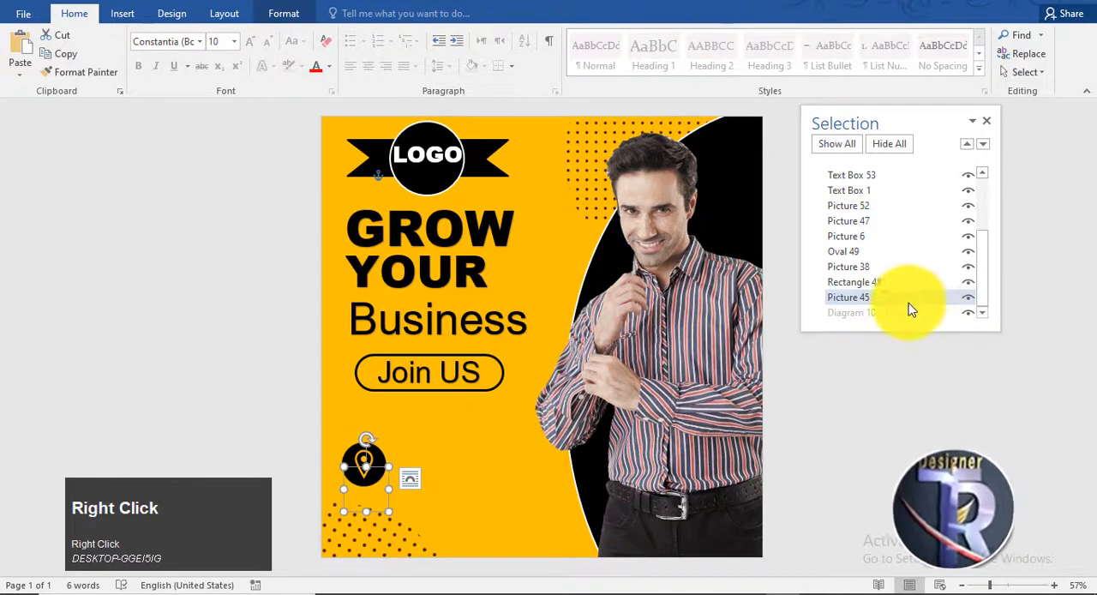
right_click(366, 462)
left_click(365, 492)
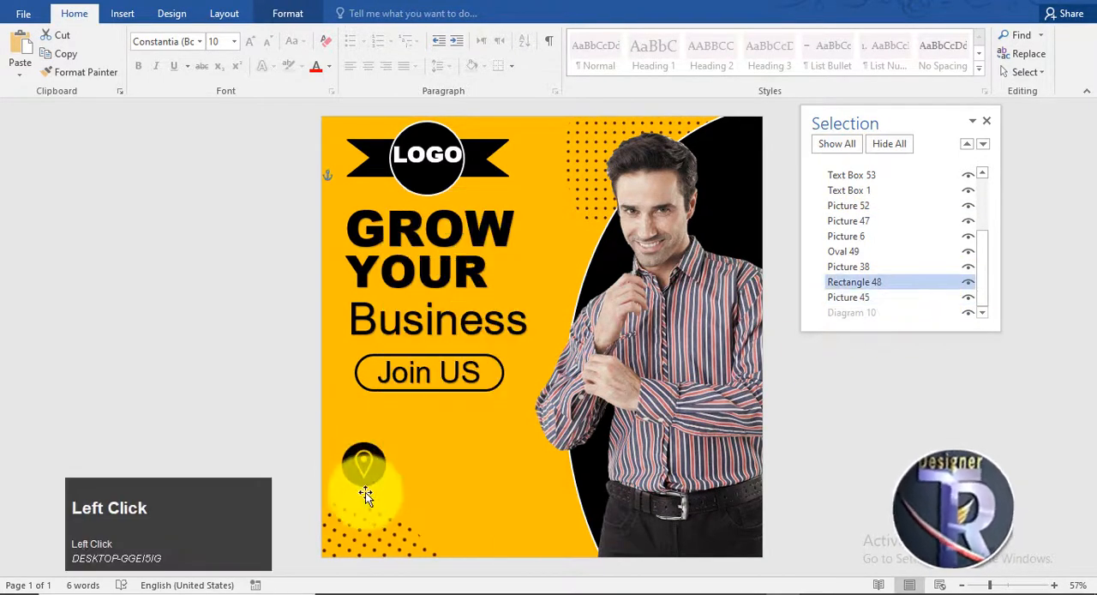
left_click(901, 298)
left_click(901, 298)
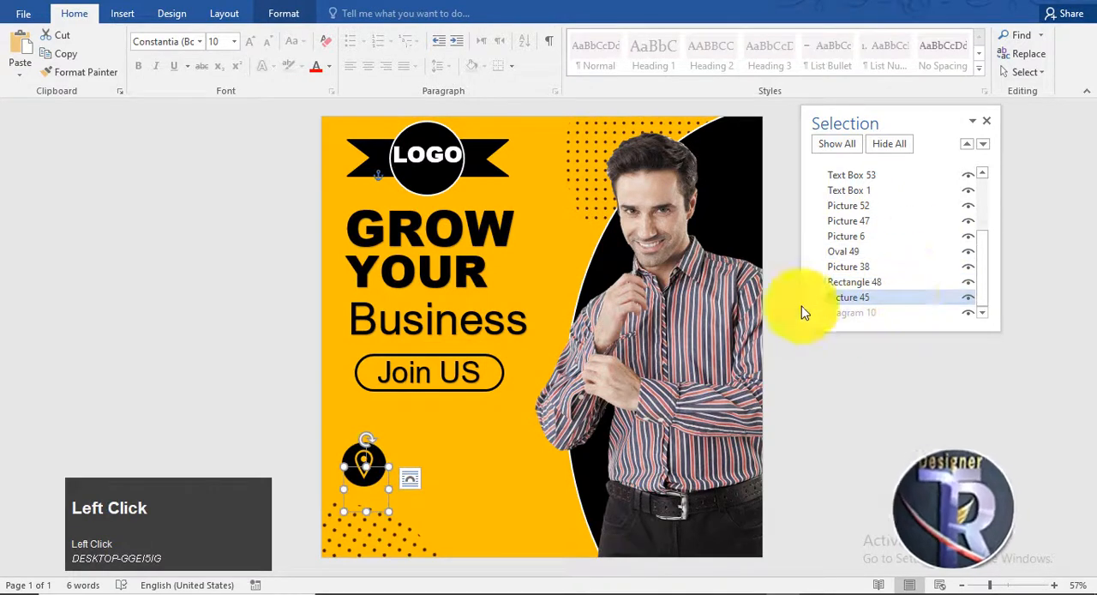
left_click(382, 465)
right_click(383, 466)
left_click(433, 350)
Step: Stack the phone icon directly above the location icon, both below the Join US button
left_click_drag(371, 507, 368, 425)
left_click_drag(364, 466, 363, 483)
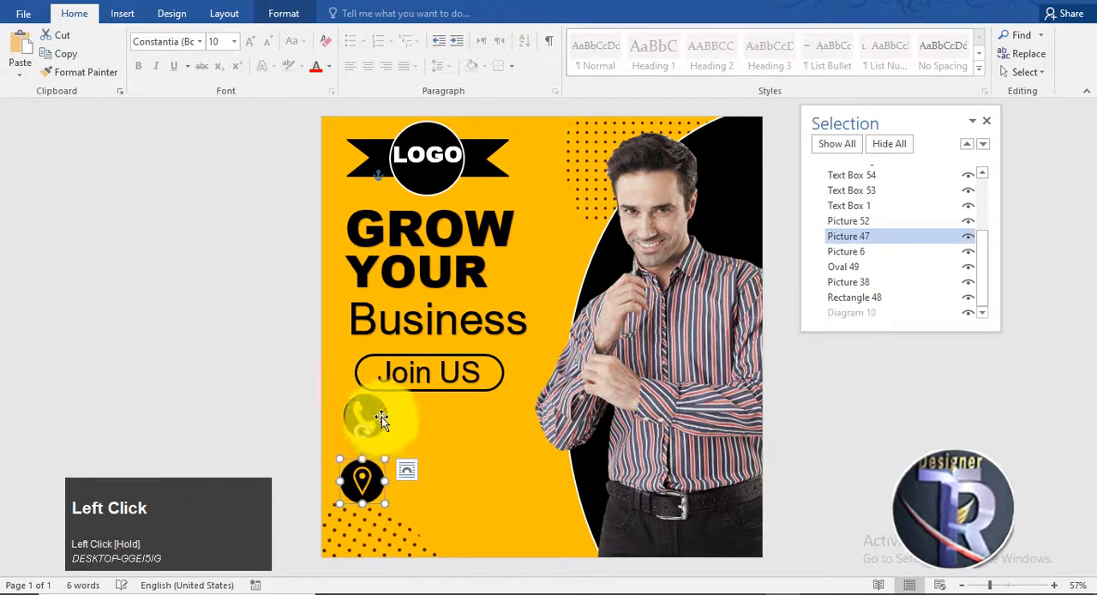
left_click_drag(372, 434, 373, 434)
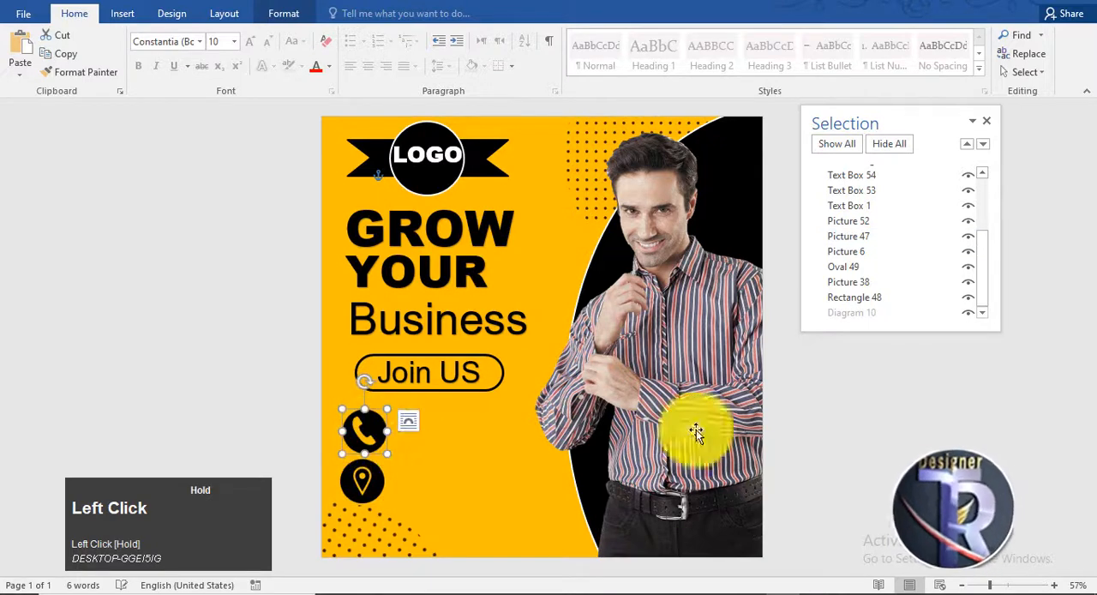
left_click(887, 436)
Step: Copy the Business text box beside the phone icon and replace the copy's text with a phone number at 28 pt
left_click(549, 121)
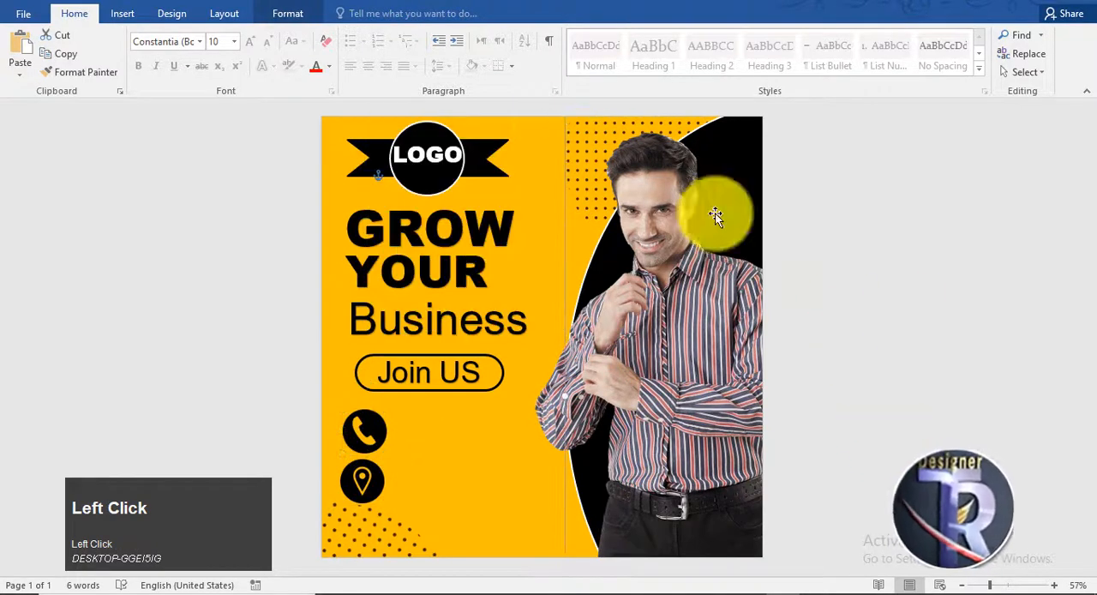
left_click(453, 343)
left_click_drag(464, 369, 510, 462)
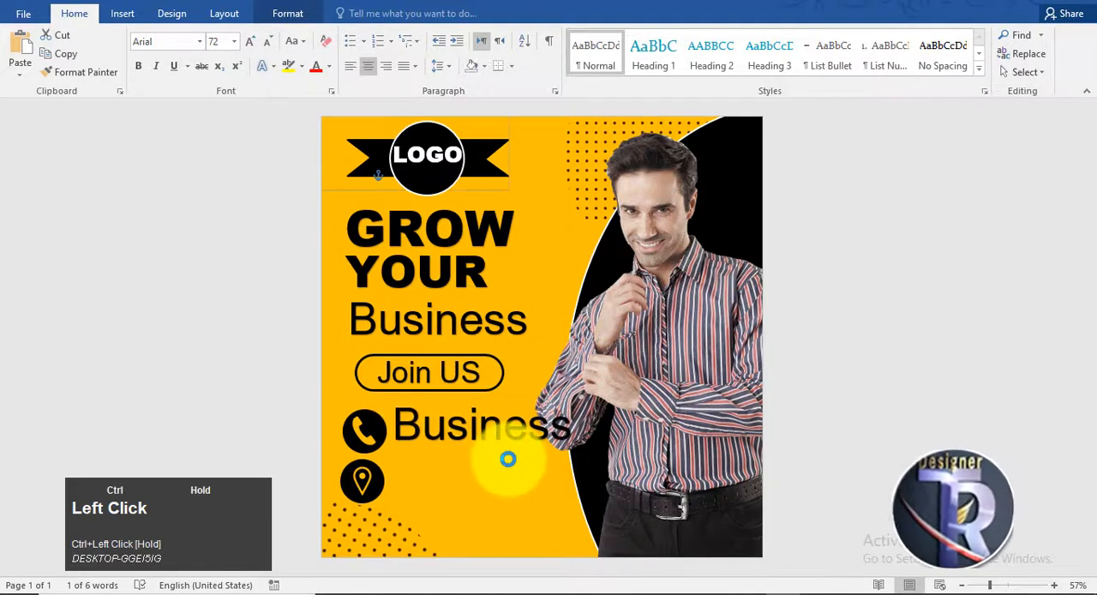
left_click_drag(568, 431, 393, 437)
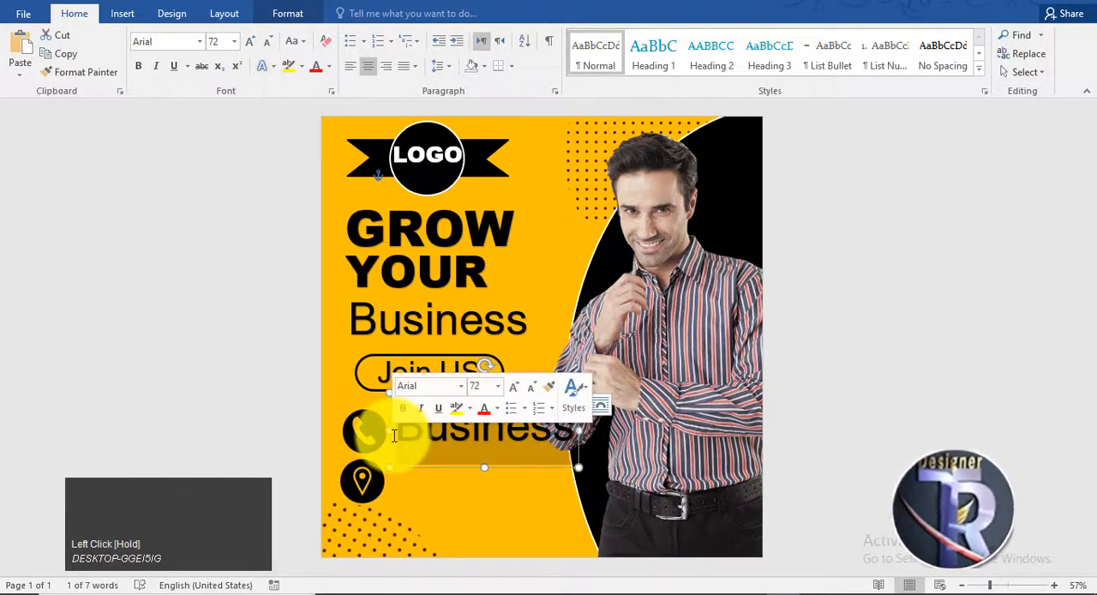
type("00123")
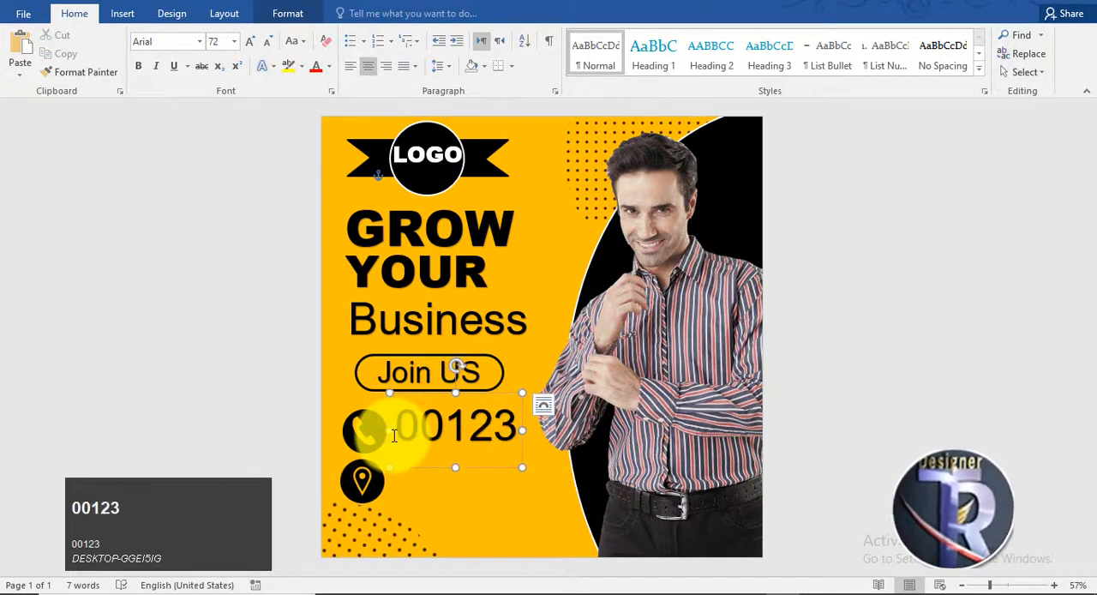
type("123")
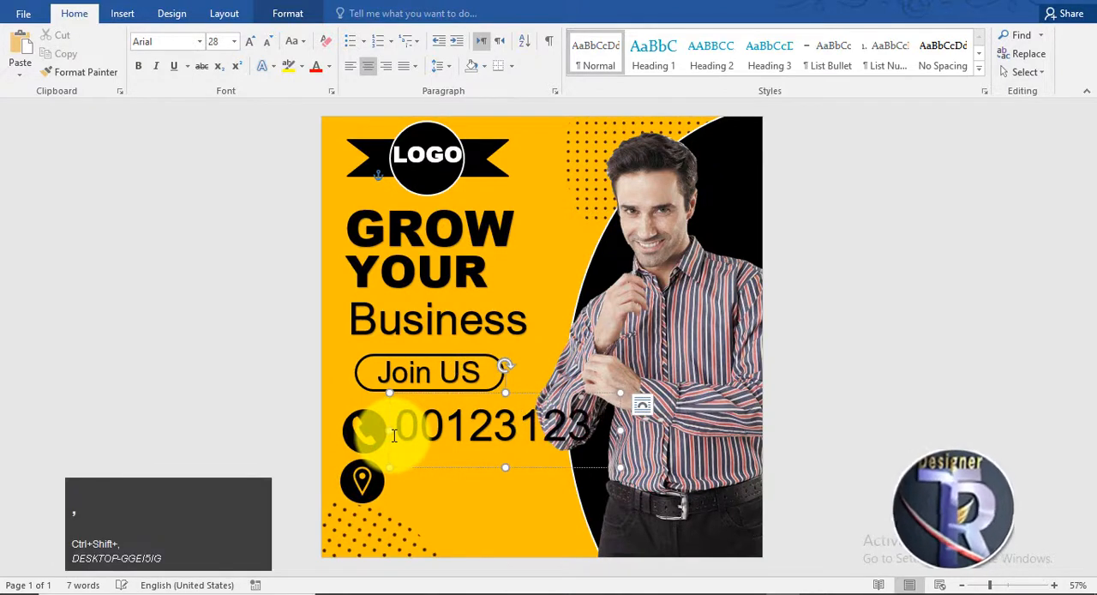
key("ctrl+shift+comma")
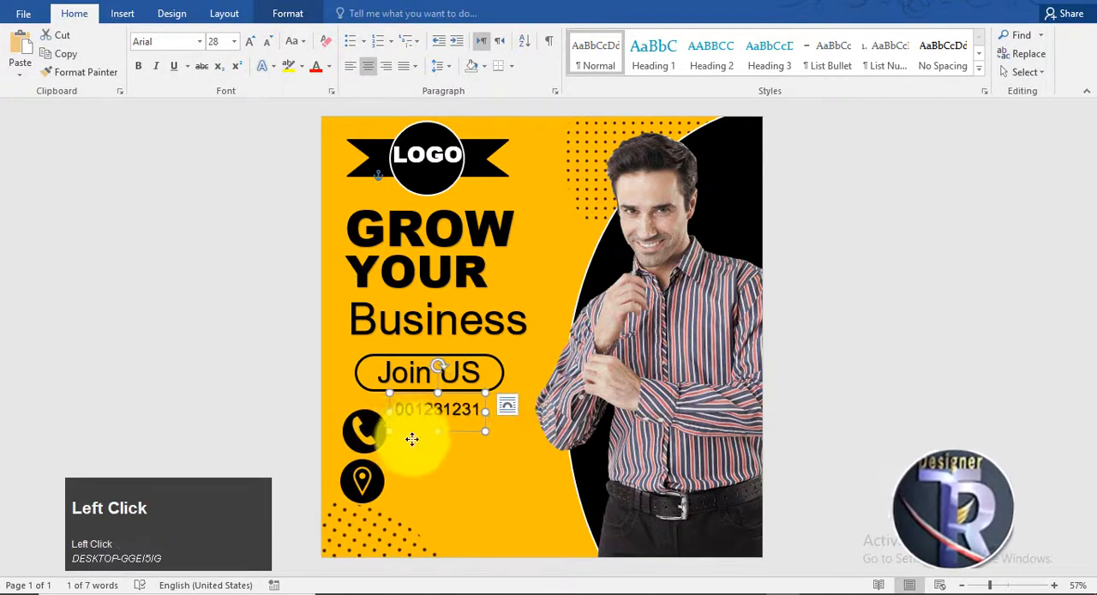
Step: Line up the phone number with the phone icon, left-aligned and preceded by its country code
left_click_drag(411, 438, 417, 452)
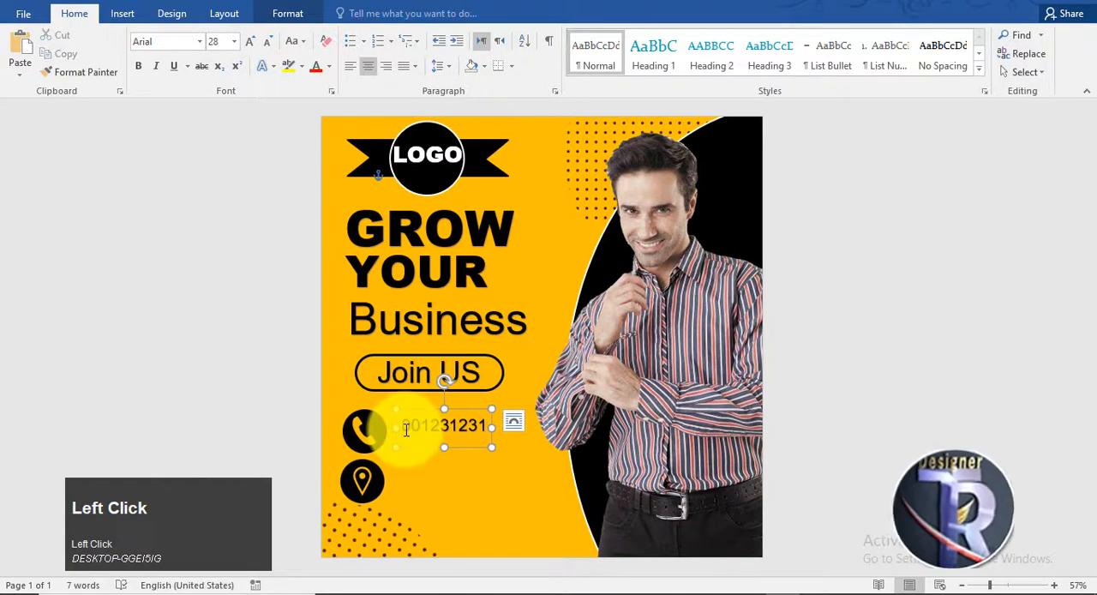
type("+92")
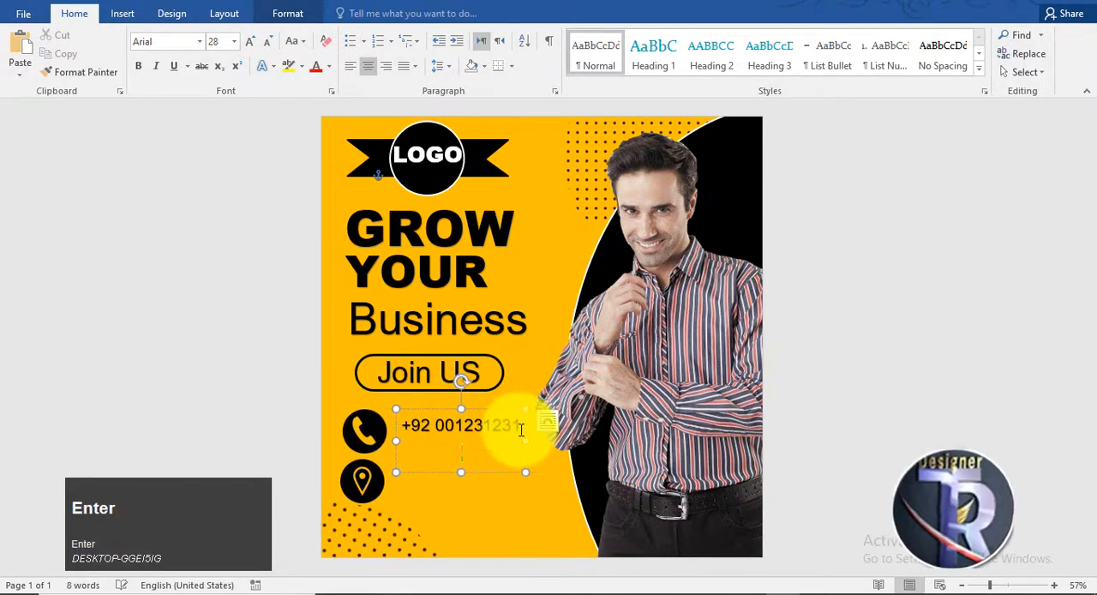
left_click(350, 66)
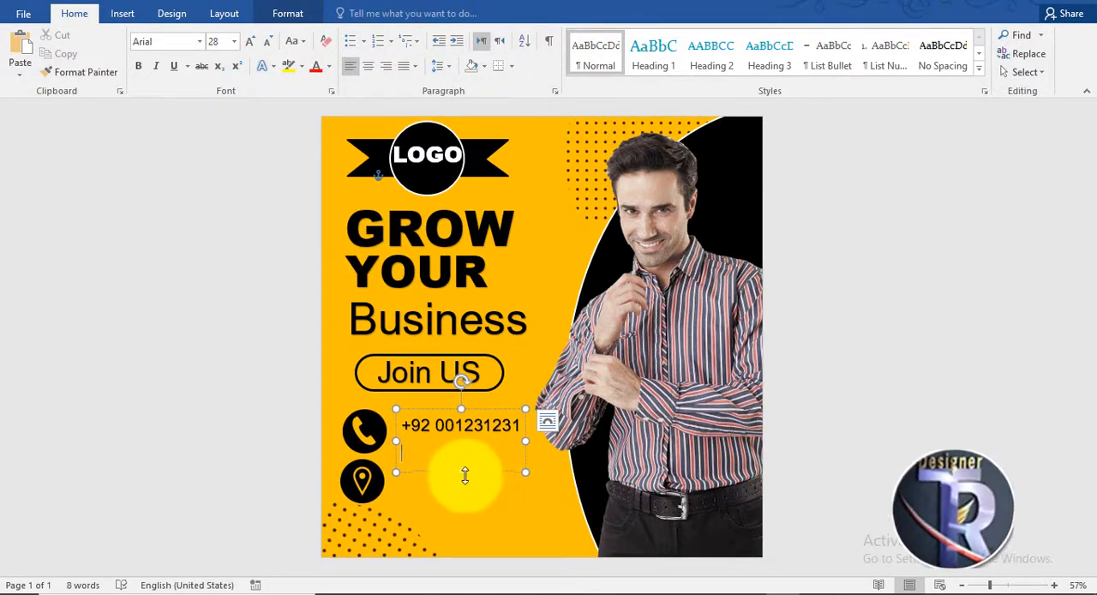
left_click_drag(464, 475, 465, 448)
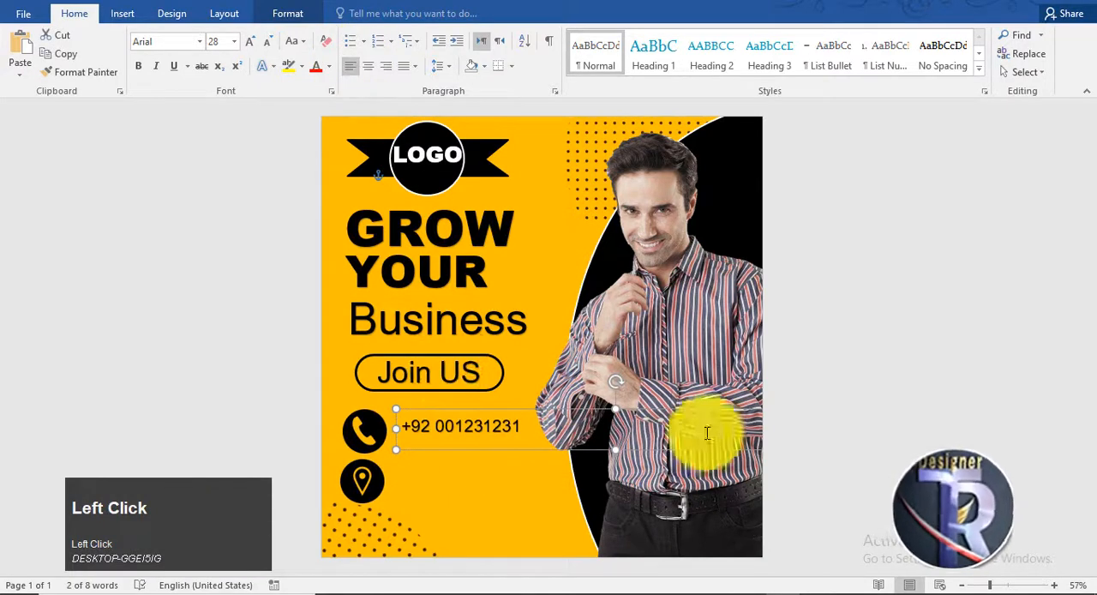
Step: Duplicate the phone number text box directly below the first and once more beside the location icon
mouse_move(437, 410)
left_mouse_down()
mouse_move(625, 443)
mouse_move(555, 399)
mouse_move(431, 409)
mouse_move(431, 428)
left_mouse_up()
left_click(1000, 481)
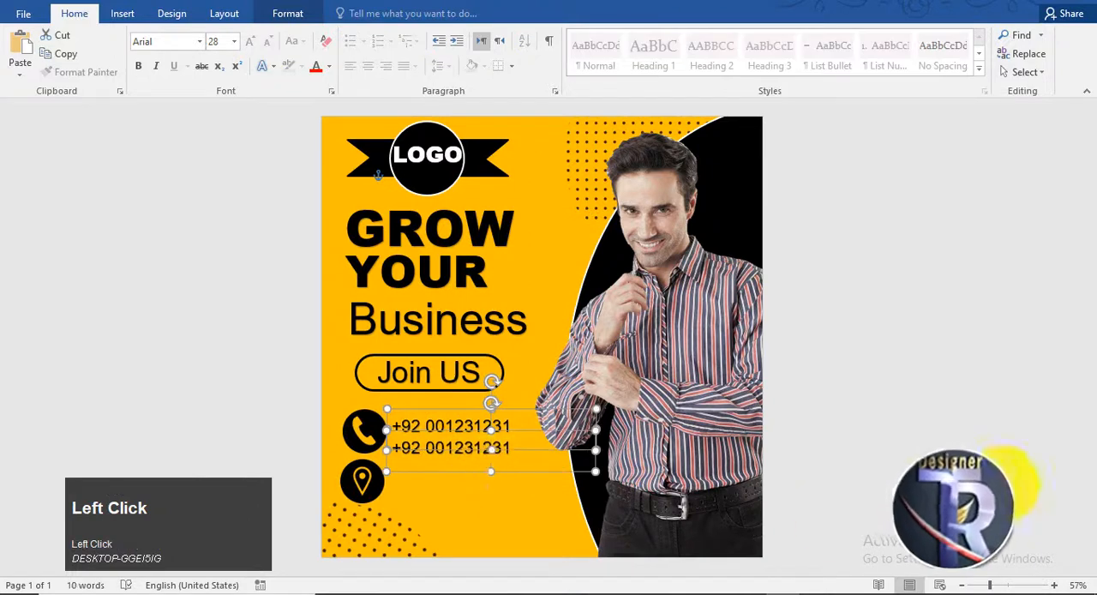
left_click(457, 472)
left_click_drag(457, 472, 455, 504, "ctrl")
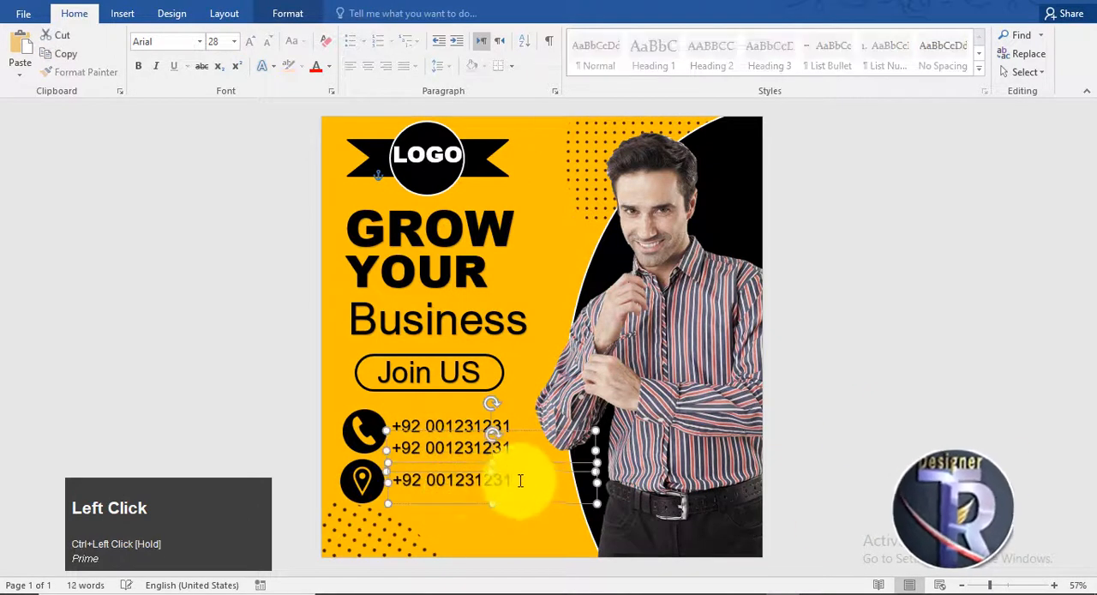
Step: Replace the text beside the location icon with the business's street address
left_click_drag(520, 480, 393, 480)
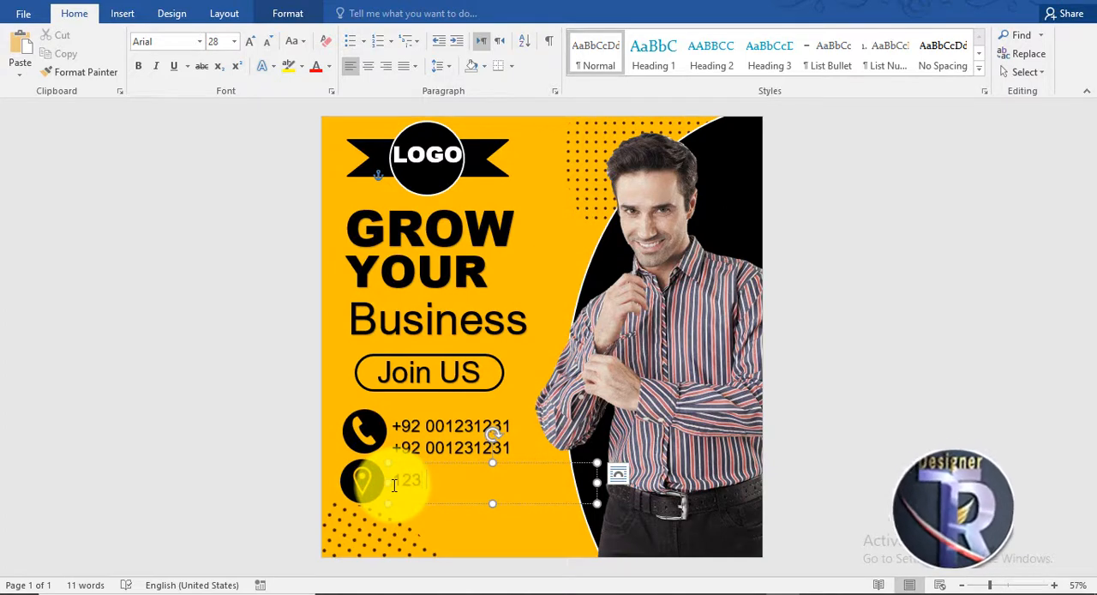
type("123 St")
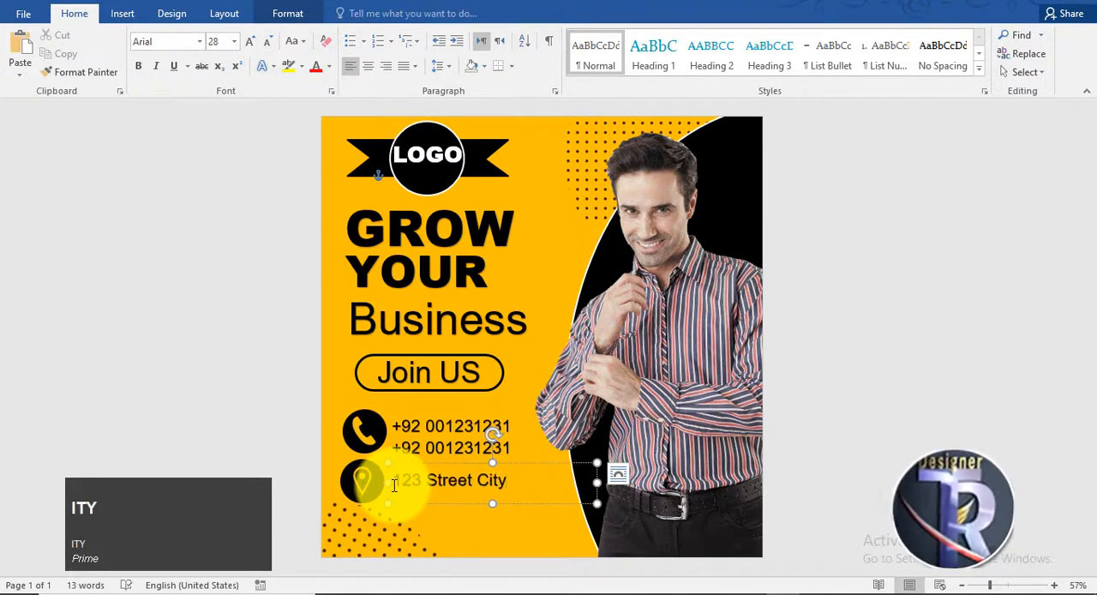
type("reet City")
left_click(869, 364)
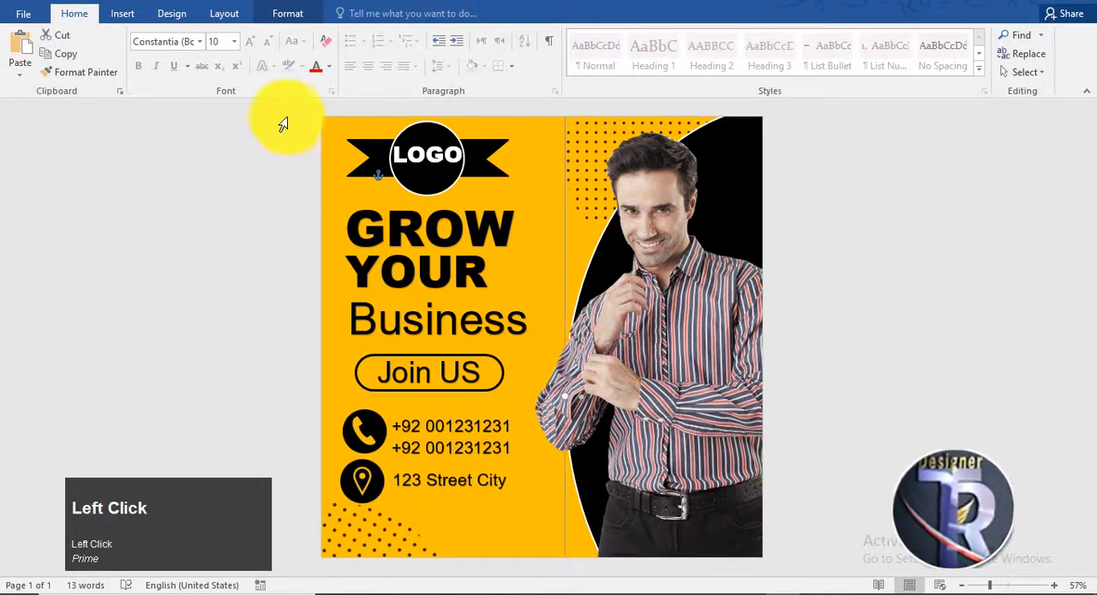
Step: Shift the logo badge and its LOGO text slightly down and inward from the page's upper edge
left_click(437, 192)
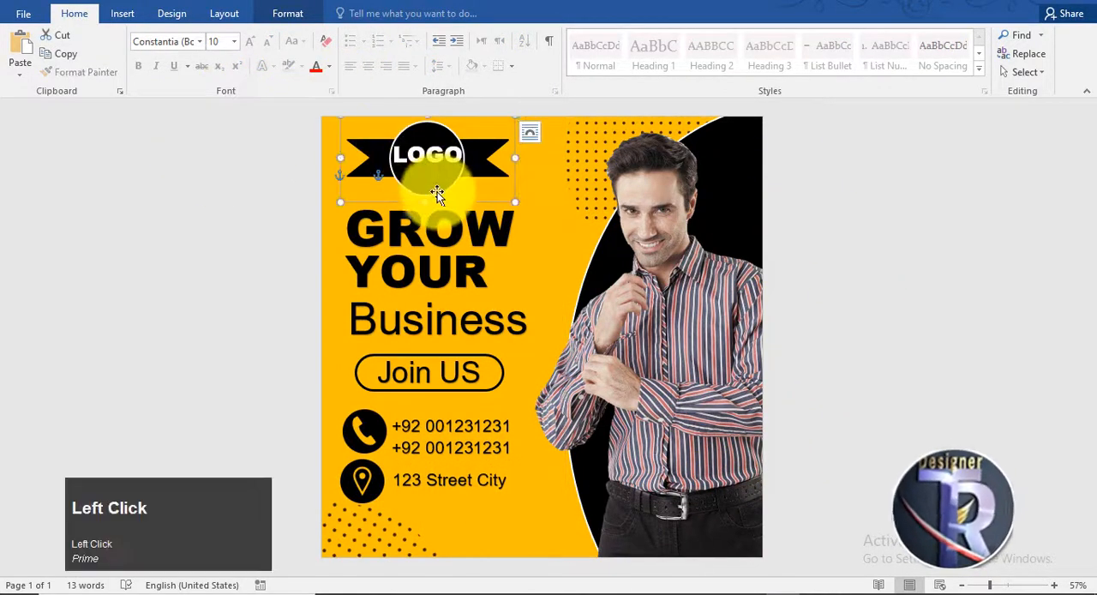
left_click(443, 182)
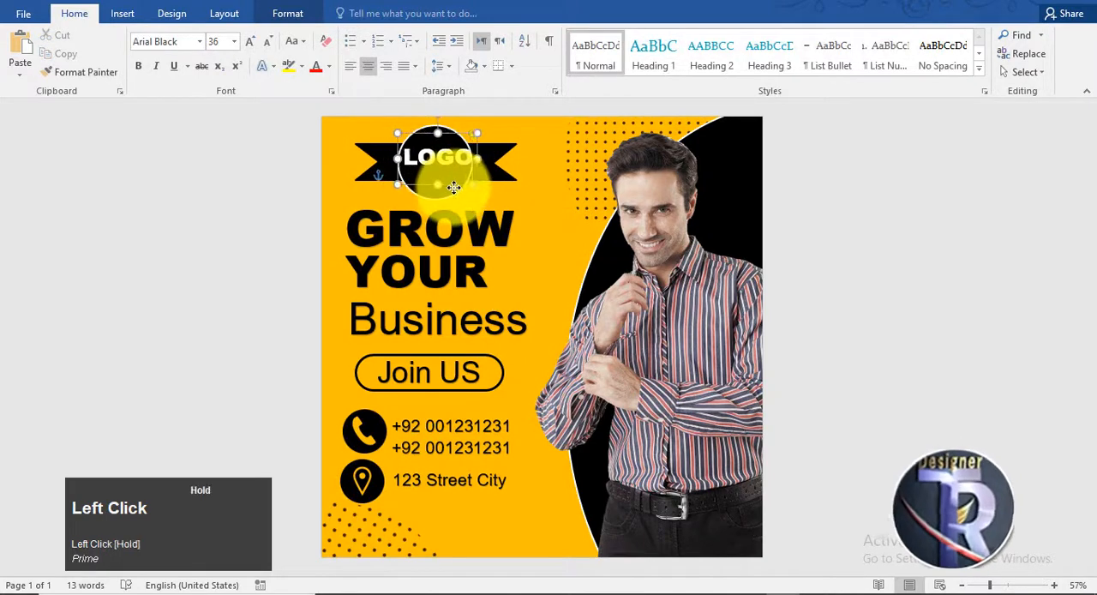
left_click(451, 188)
left_click(878, 261)
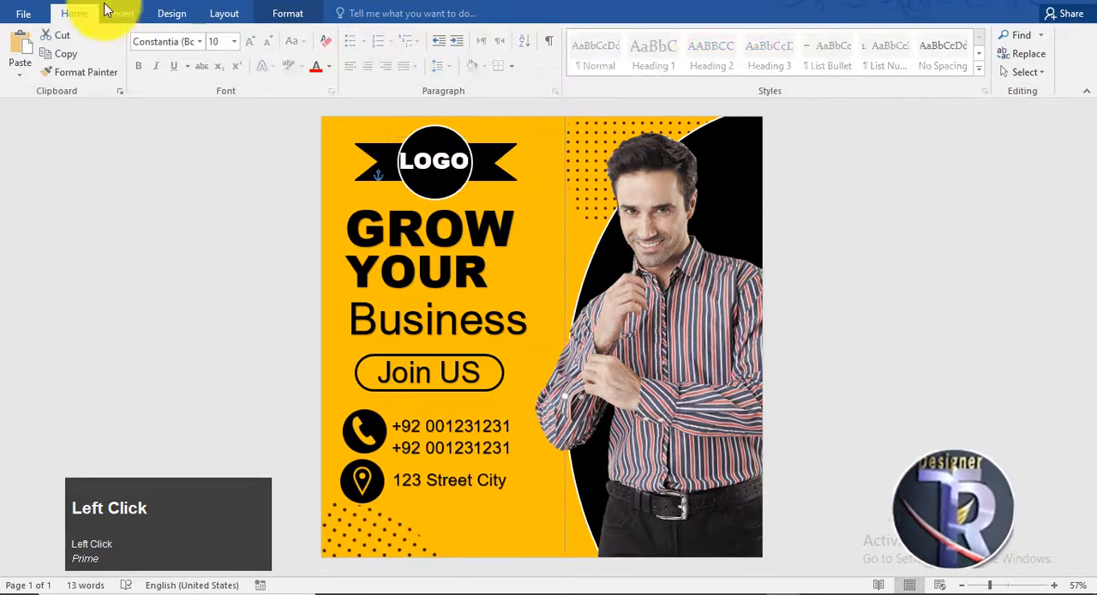
Step: Draw a half frame shape about 3.65 inches high and 2.68 inches wide and place it in the page's upper-left corner
left_click(122, 12)
left_click(220, 62)
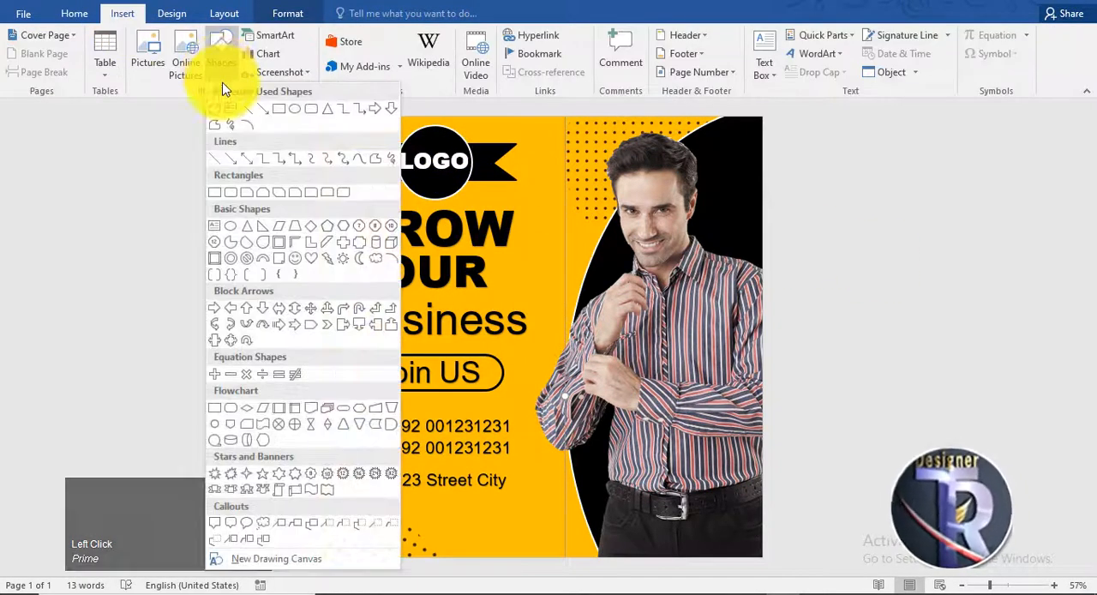
left_click(294, 242)
left_click_drag(372, 223, 493, 381)
left_click_drag(430, 265, 327, 150)
Step: Give the half frame a solid black style and thicken its top bar to match the side bar
left_click(275, 51)
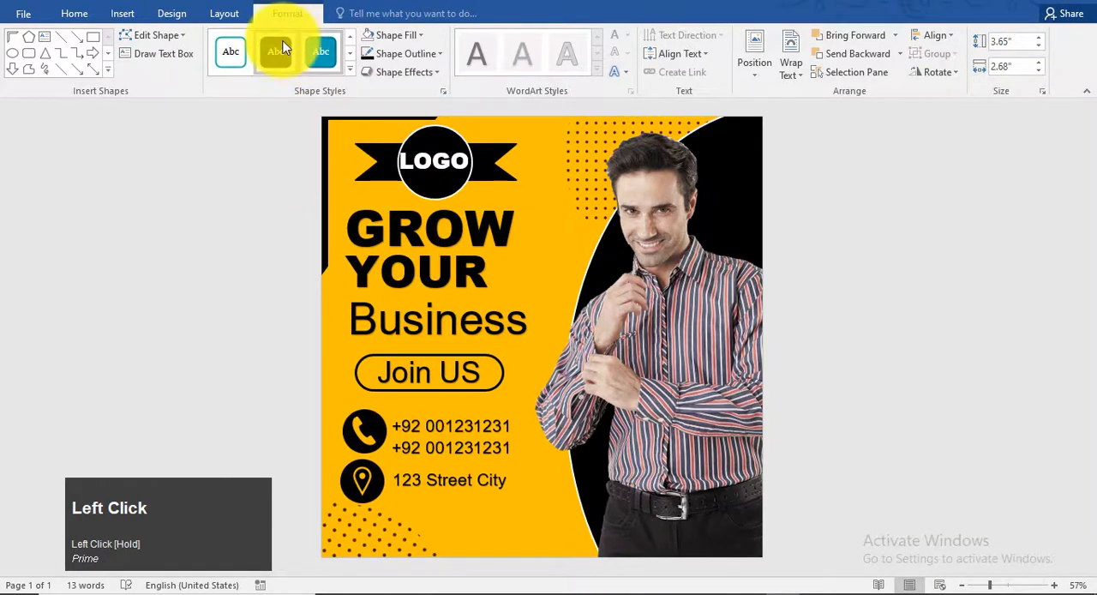
left_click(324, 238)
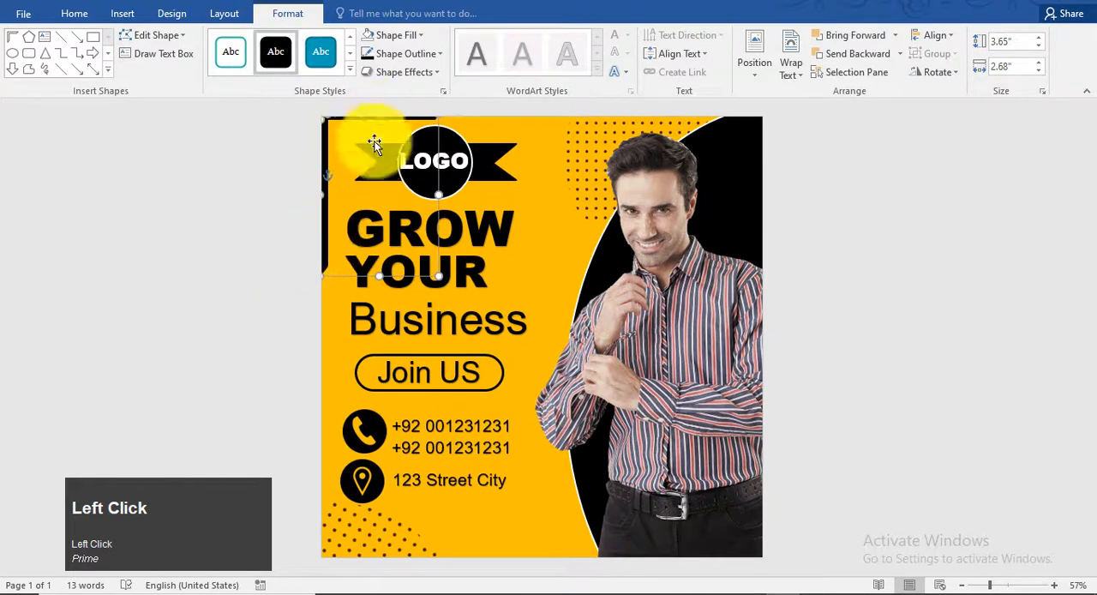
left_click(408, 276)
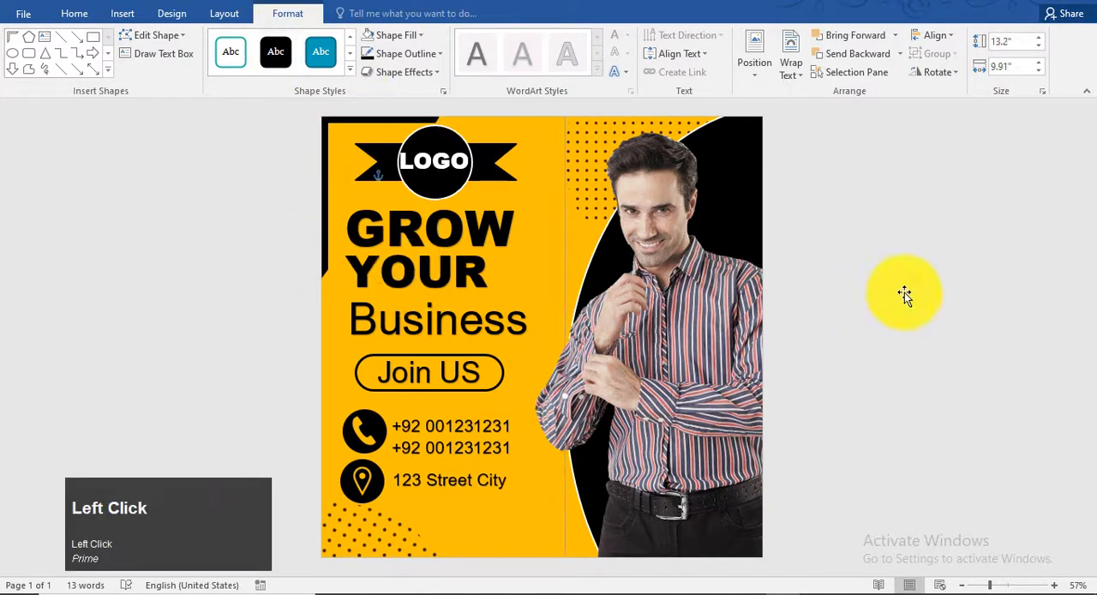
Step: Nudge the address text down slightly so it lines up with the location icon
left_click(367, 485)
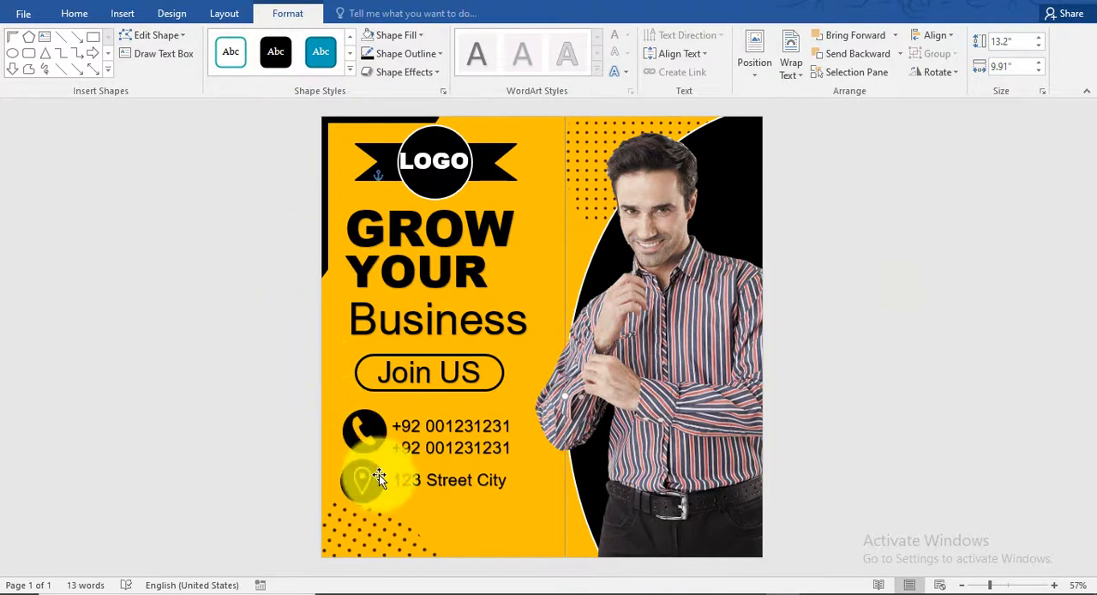
left_click(459, 503)
left_click(908, 368)
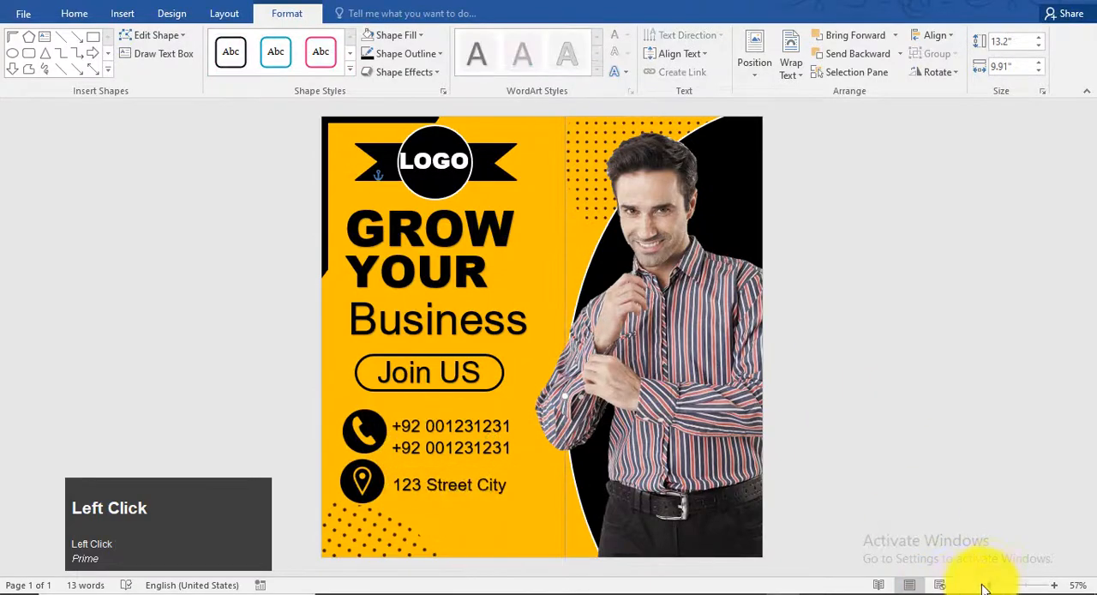
Step: Examine the finished flyer from top to bottom at 93% zoom
left_click_drag(990, 585, 1005, 586)
scroll(573, 314, "down", 3)
scroll(574, 315, "up", 3)
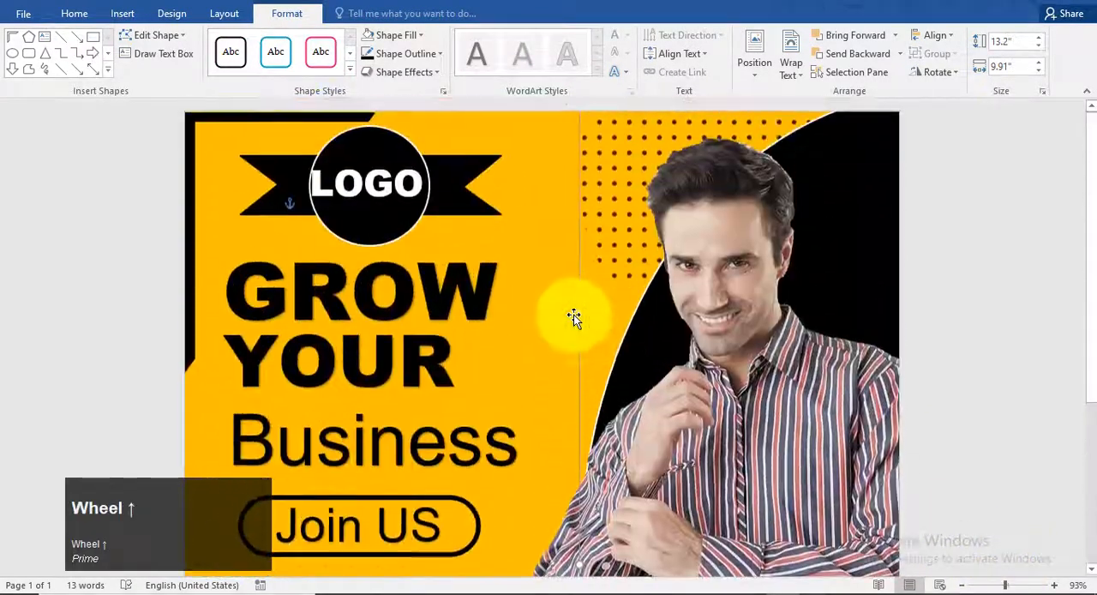
left_click_drag(1090, 301, 1085, 190)
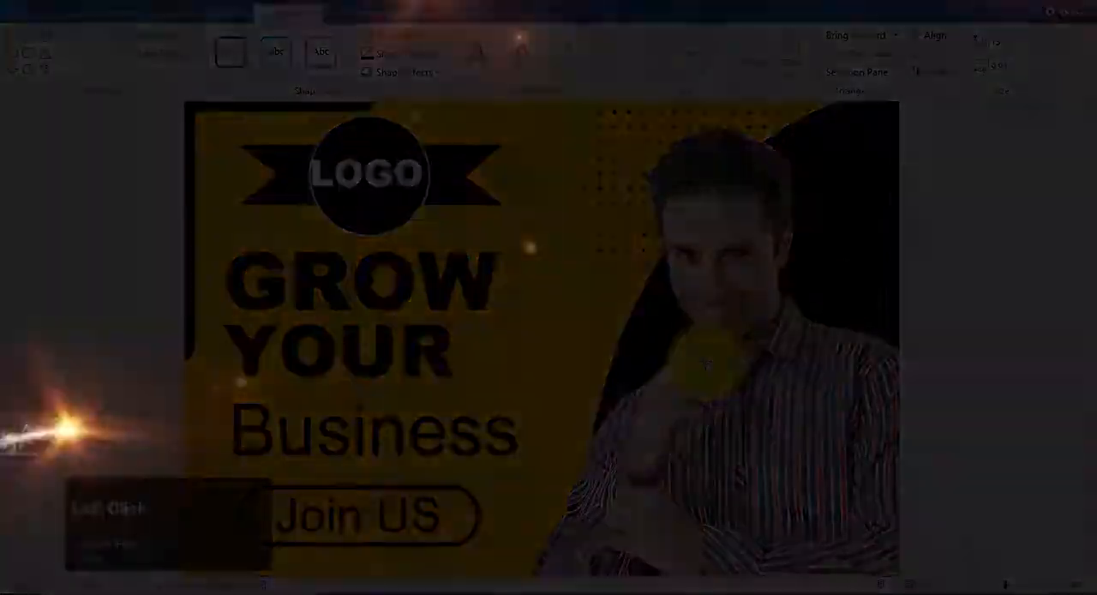